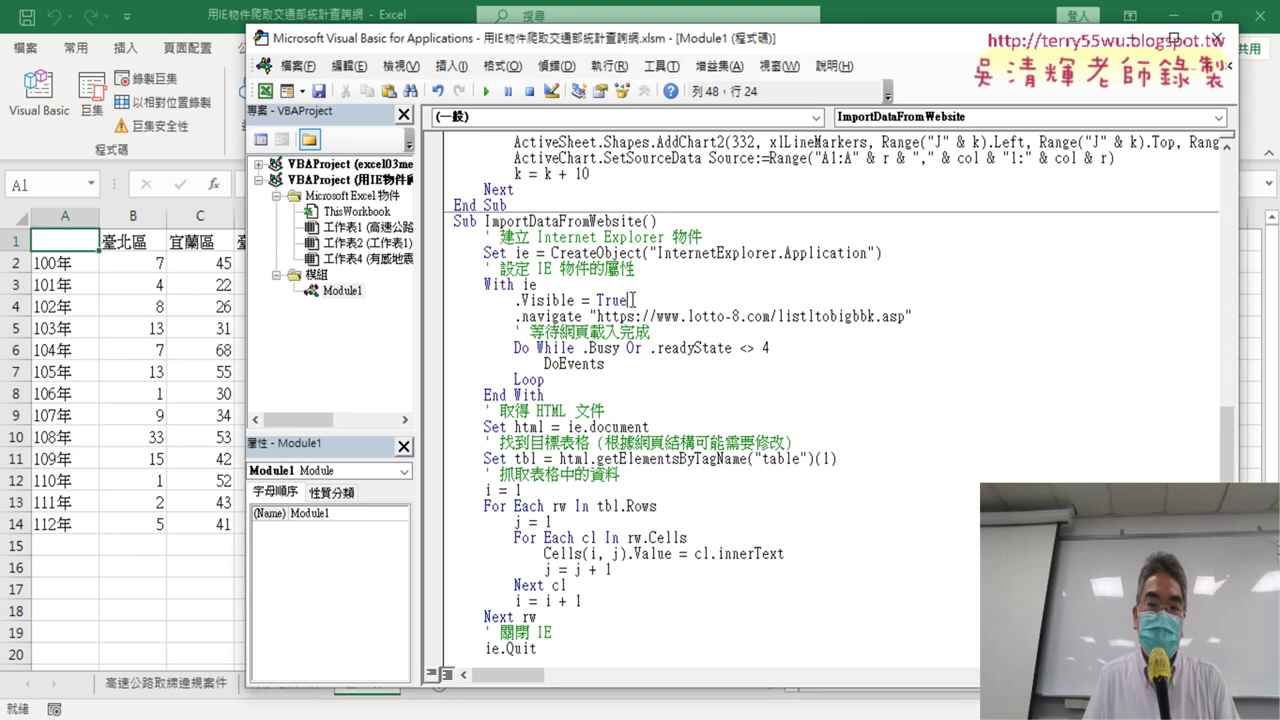
# Toggle a breakpoint on the .Visible = True line of ImportDataFromWebsite and leave it set
pyautogui.moveTo(634, 299); pyautogui.dragTo(545, 299)
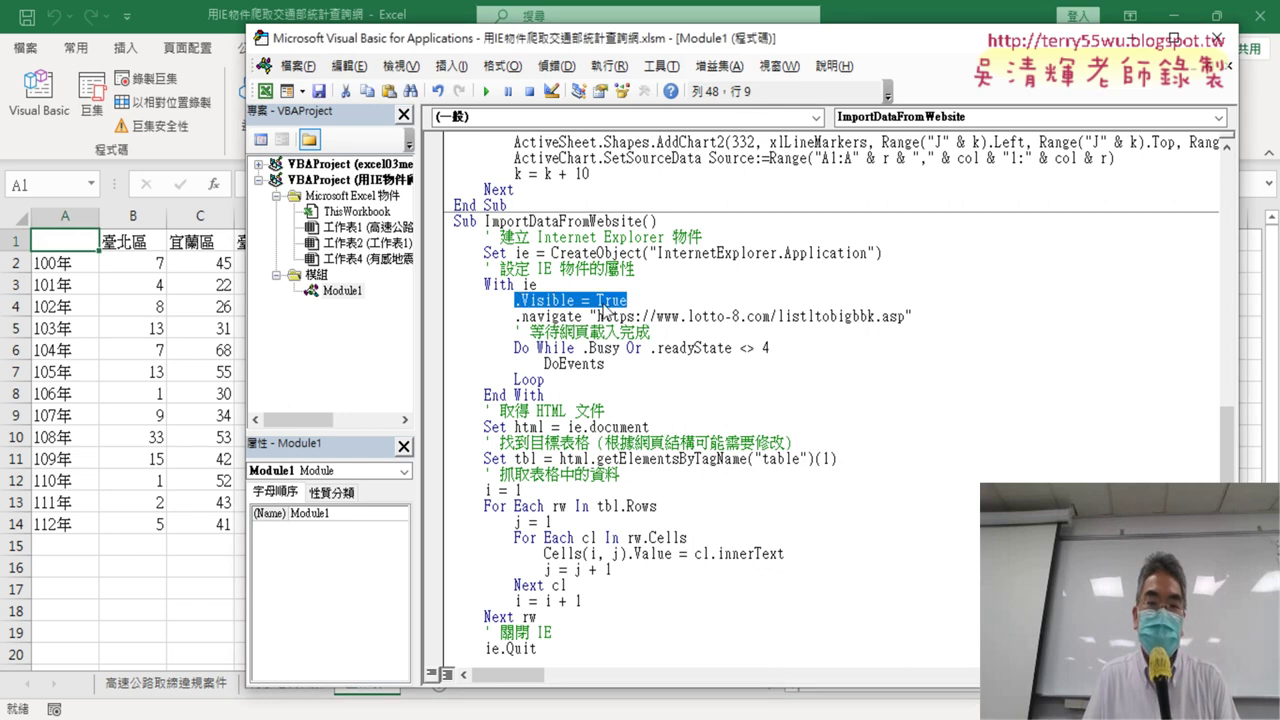
pyautogui.click(434, 300)
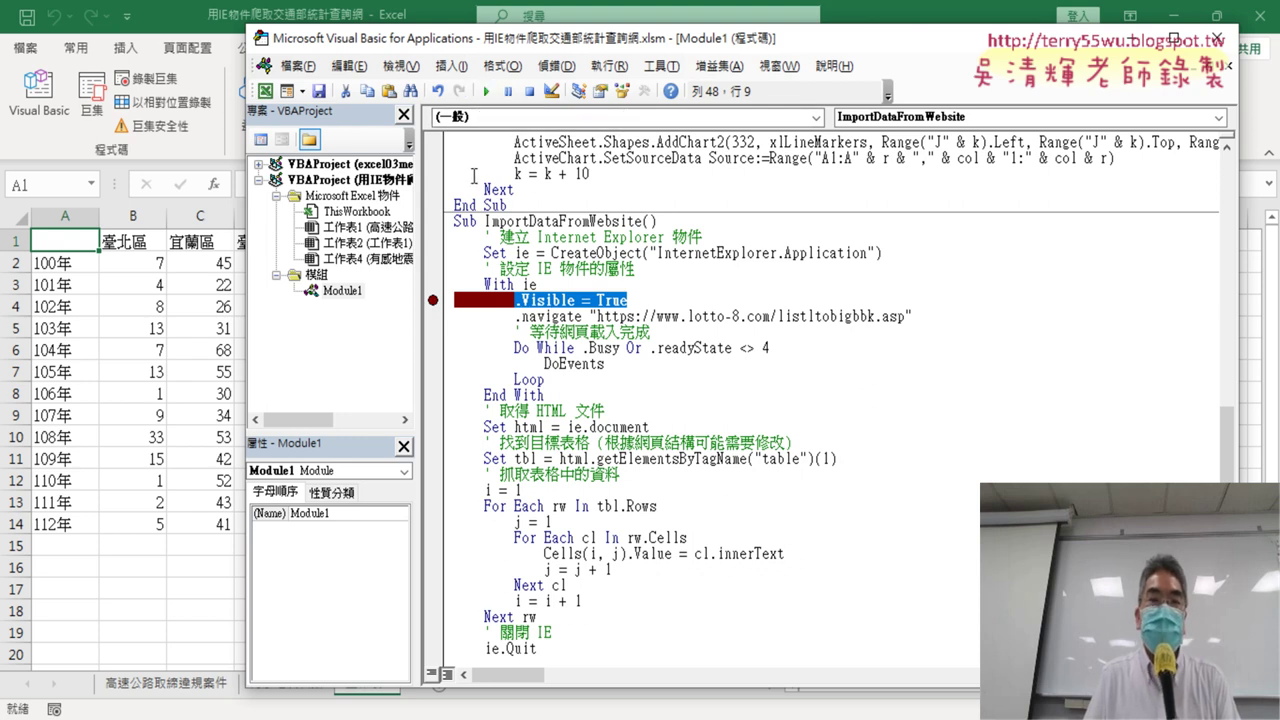
pyautogui.click(625, 300)
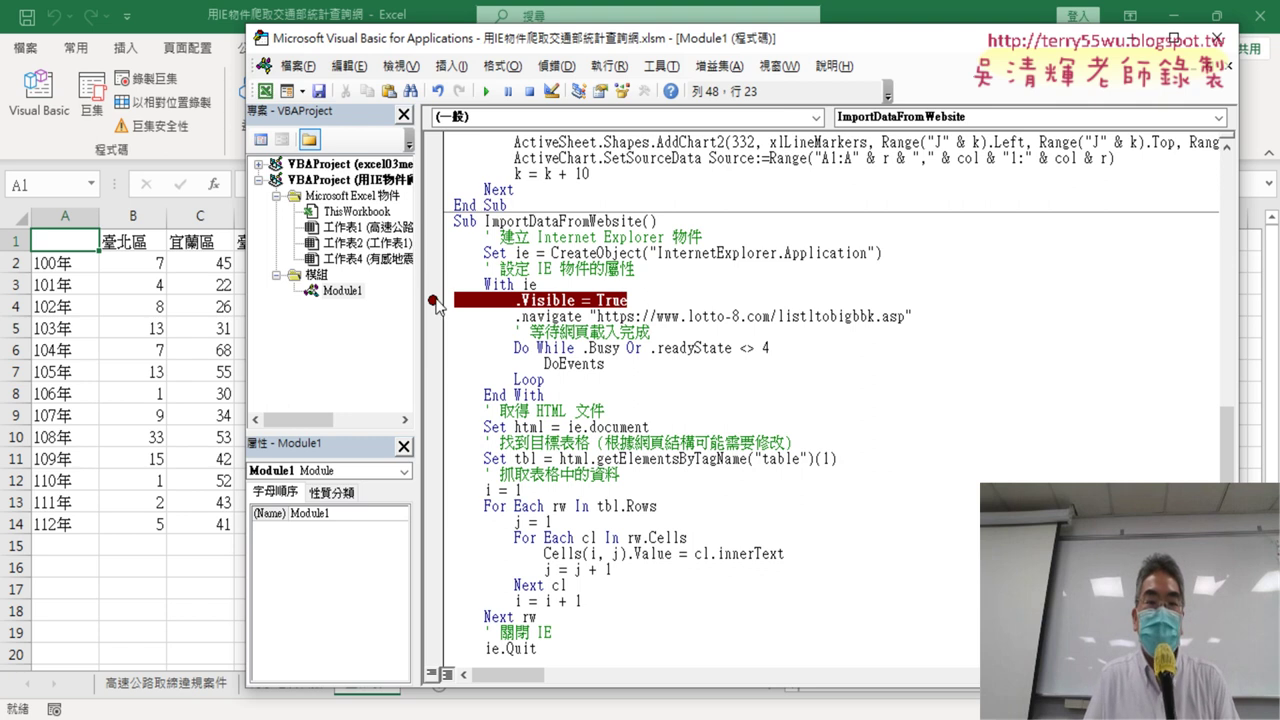
pyautogui.click(435, 301)
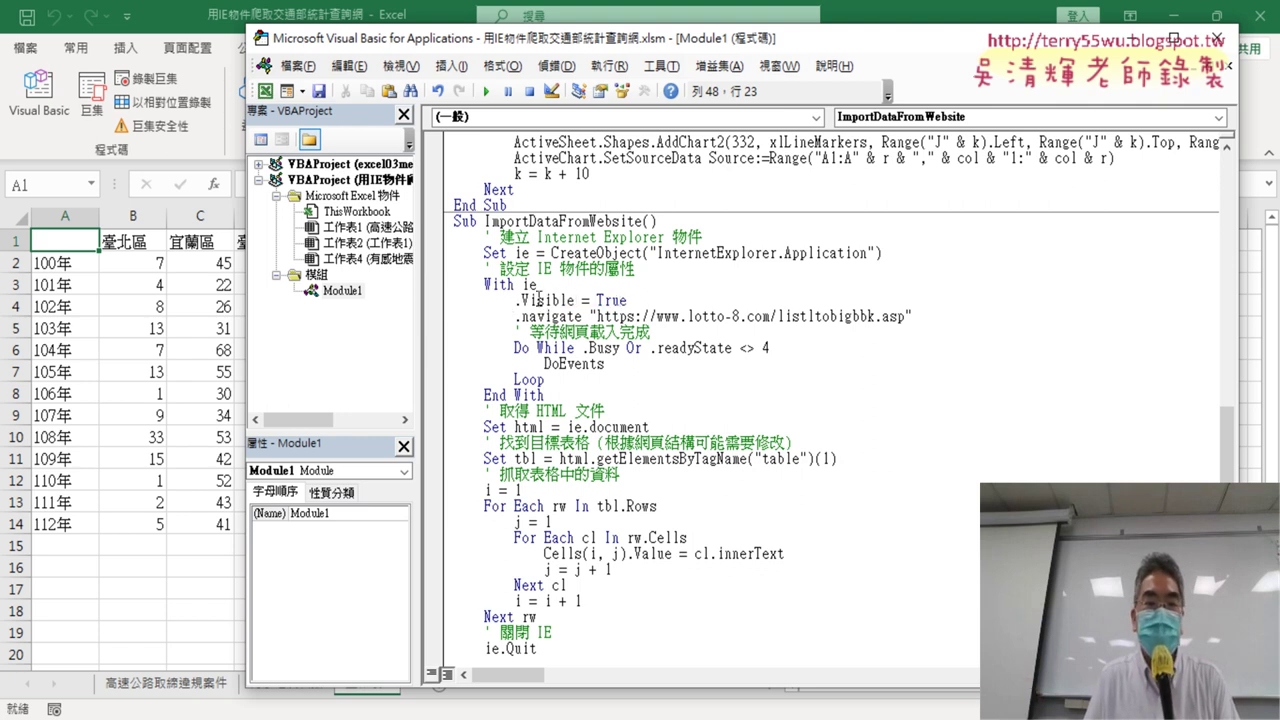
pyautogui.click(436, 301)
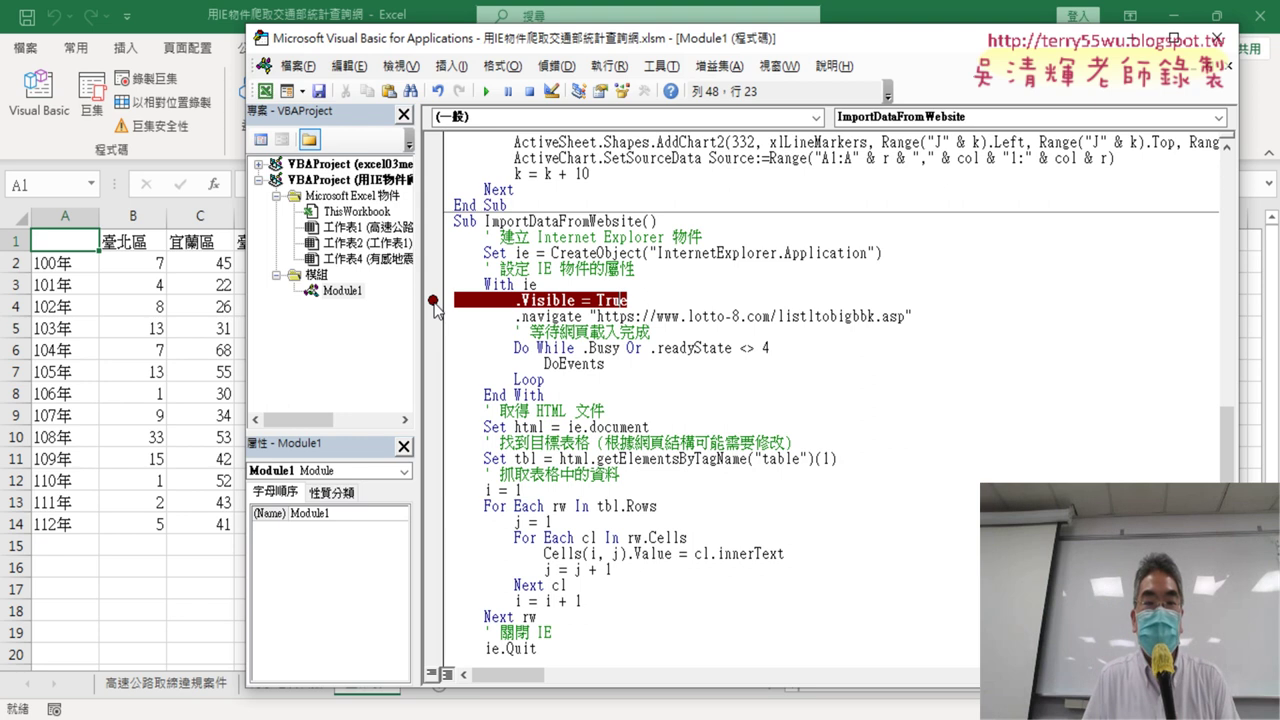
pyautogui.click(434, 301)
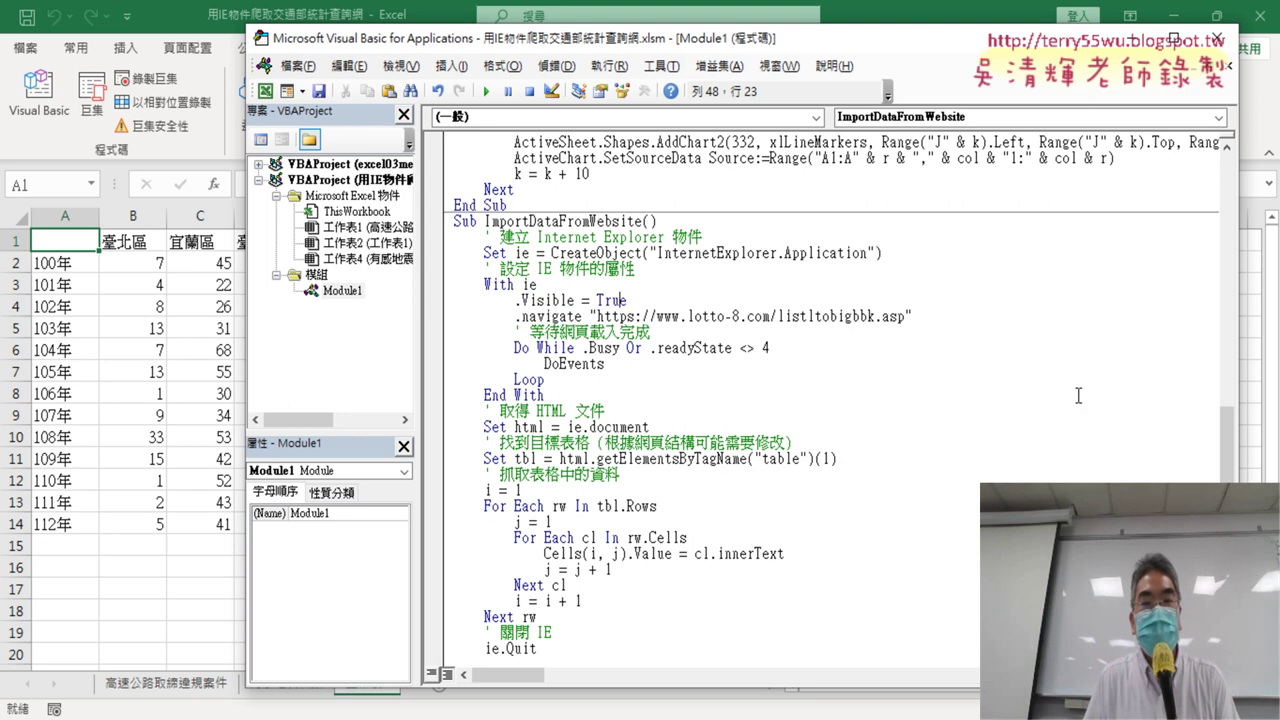
pyautogui.click(433, 301)
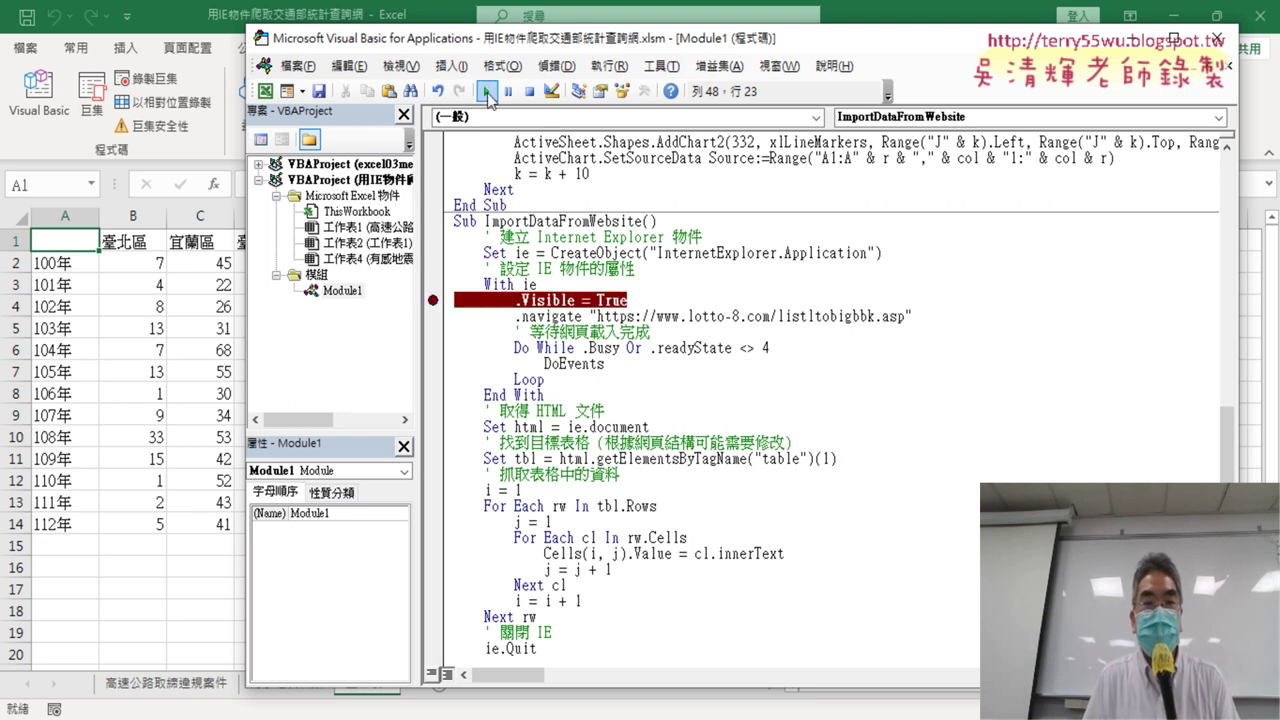
# Run the macro to the breakpoint, then step over .Visible = True to show a blank browser
pyautogui.click(487, 91)
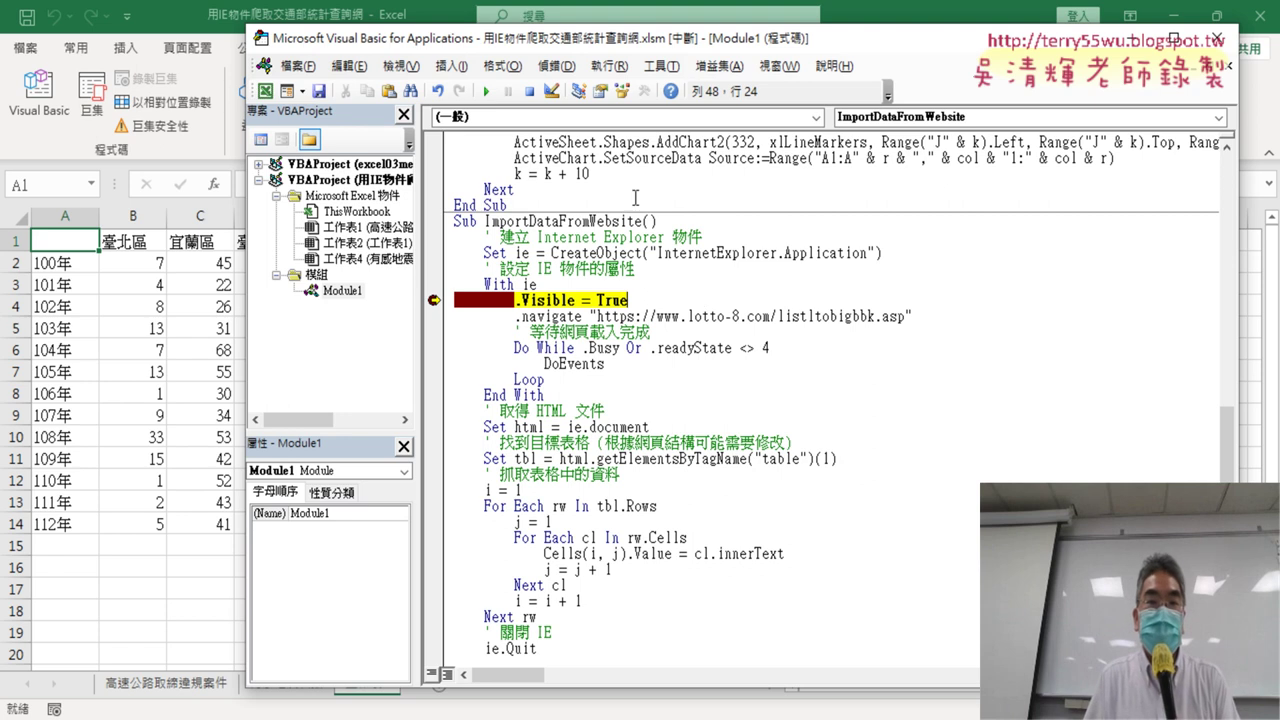
pyautogui.click(556, 65)
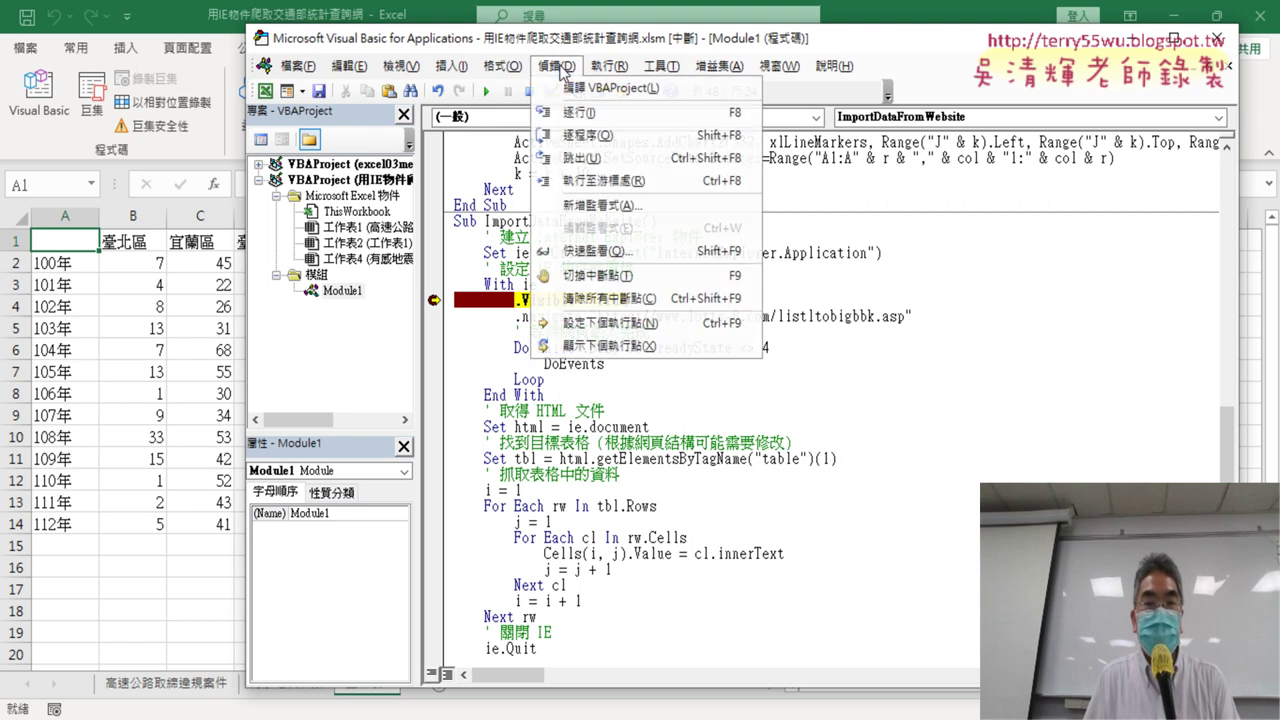
pyautogui.click(738, 113)
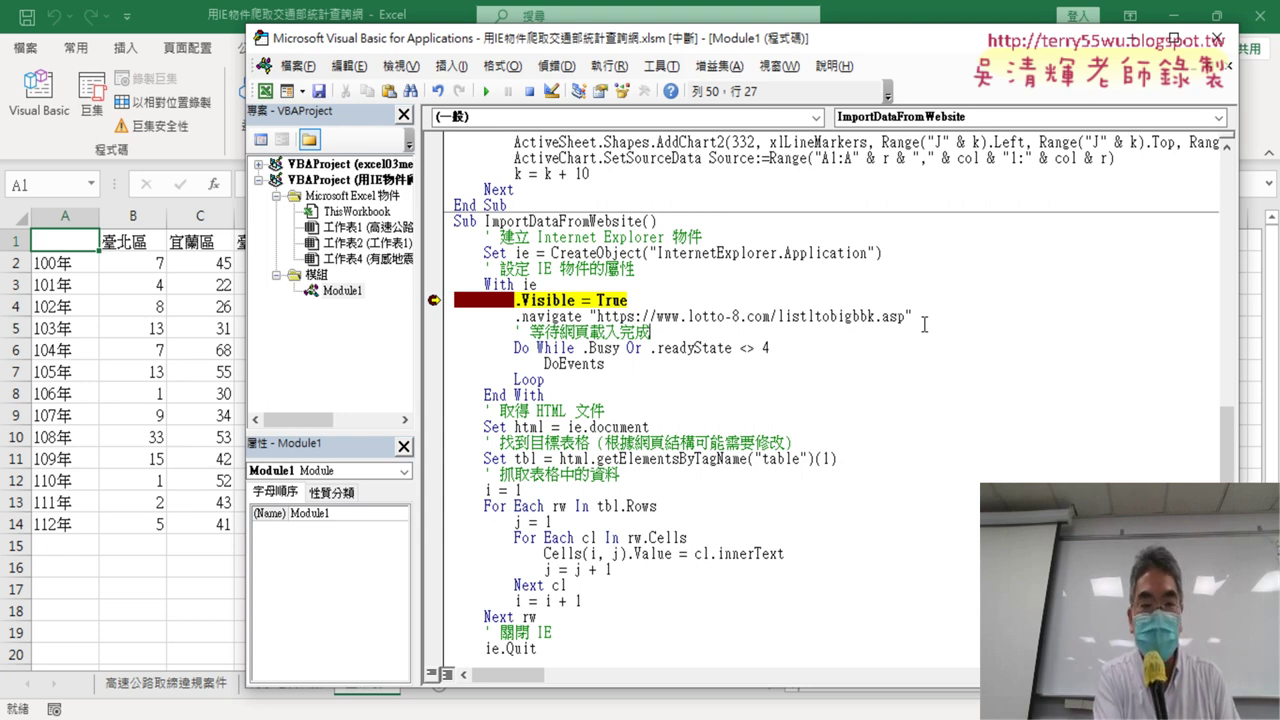
pyautogui.press('F8')
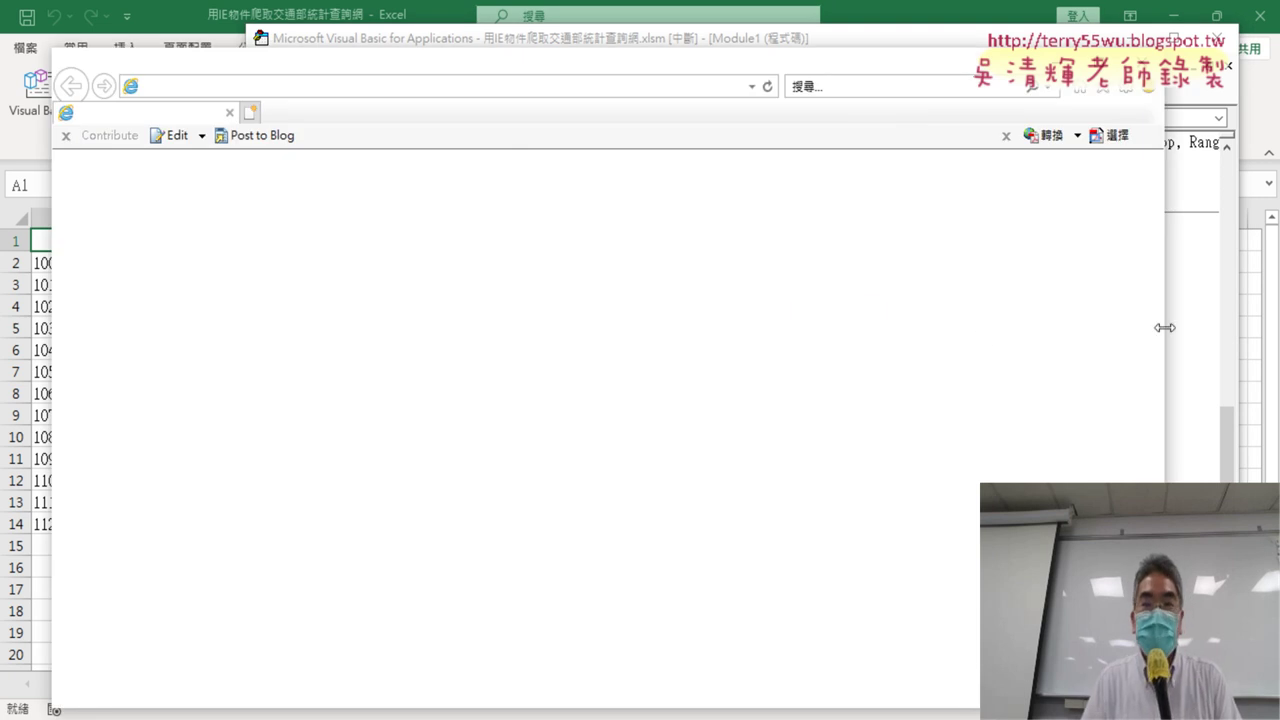
# Rearrange the browser and code editor windows, then maximise Internet Explorer
pyautogui.moveTo(1164, 327); pyautogui.dragTo(445, 300)
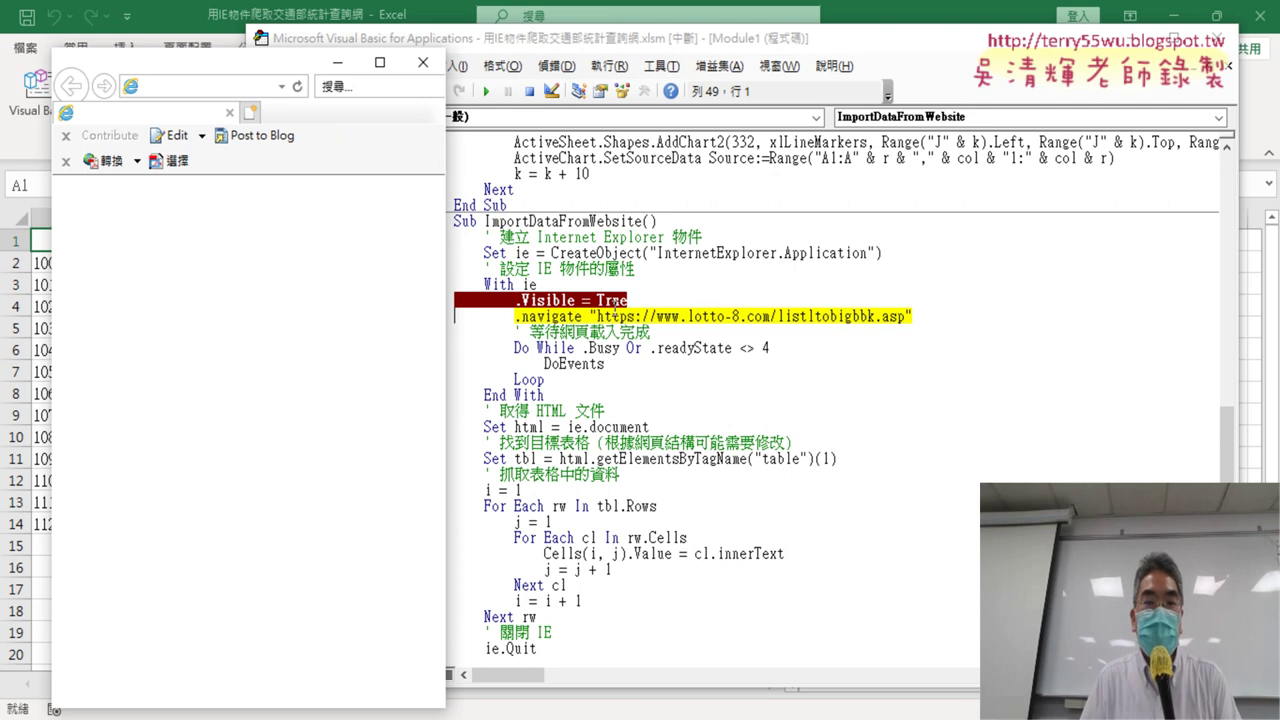
pyautogui.click(577, 300)
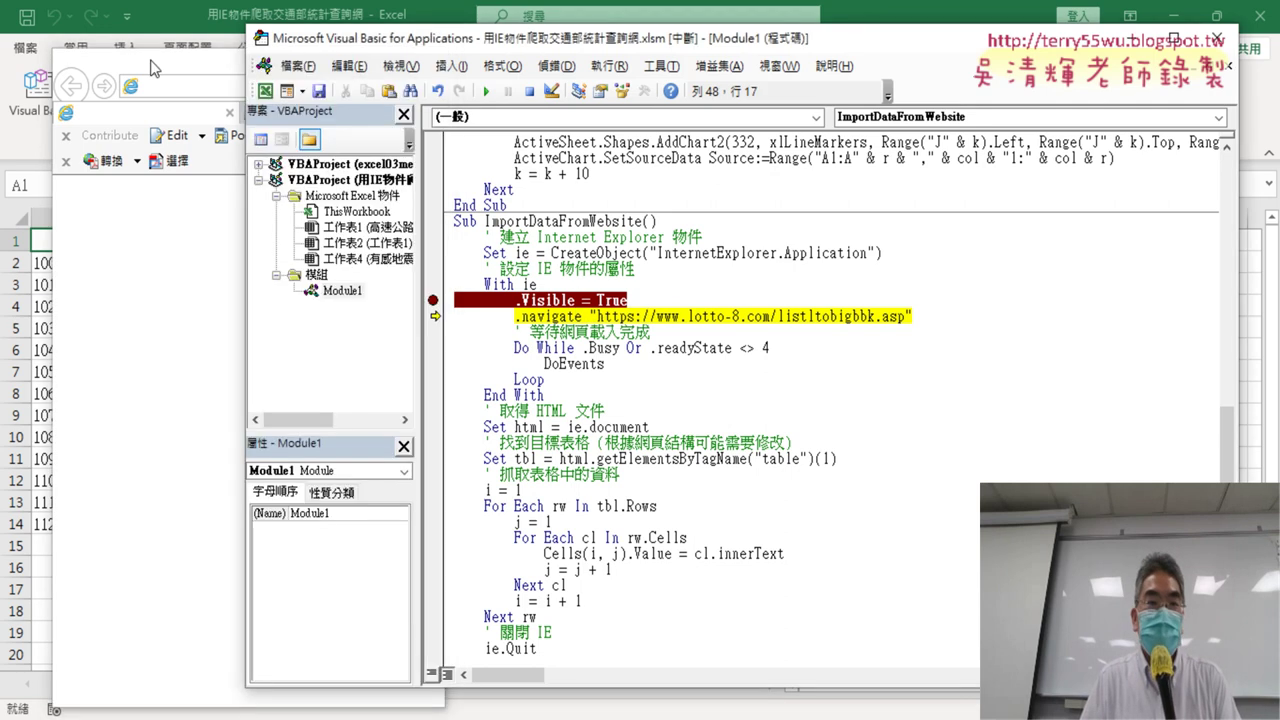
pyautogui.moveTo(153, 68); pyautogui.dragTo(116, 44)
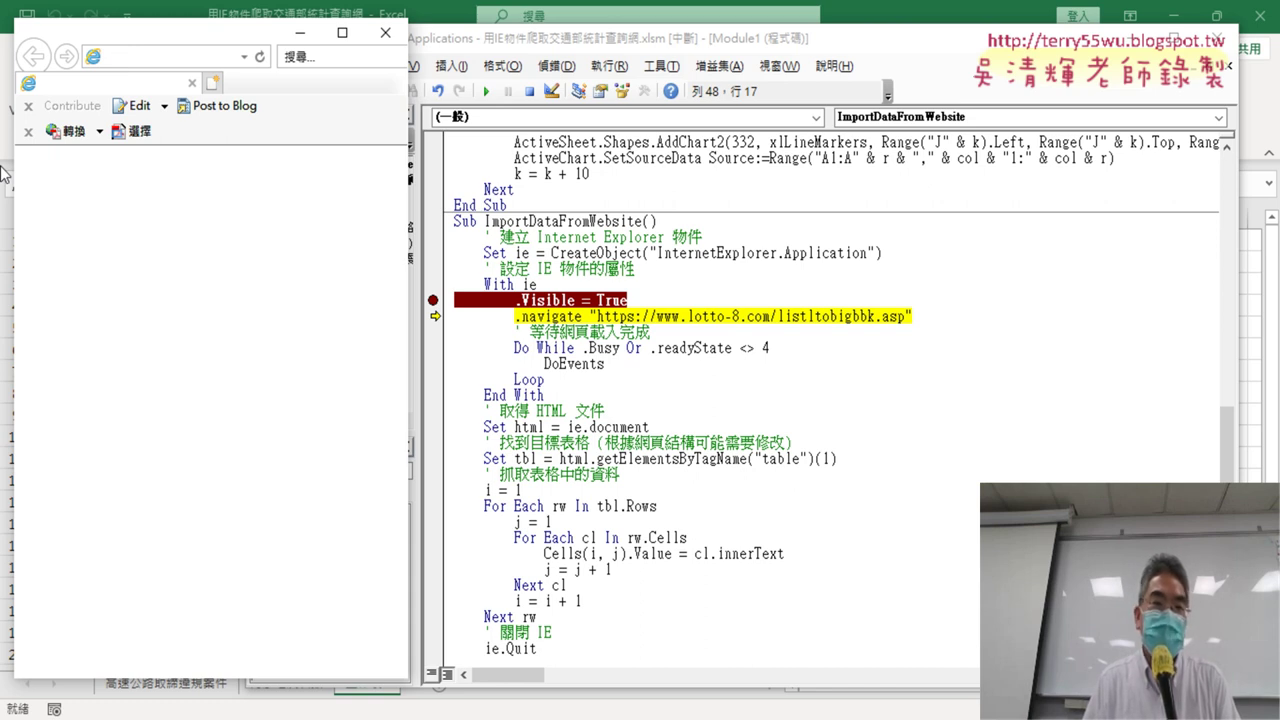
pyautogui.click(341, 33)
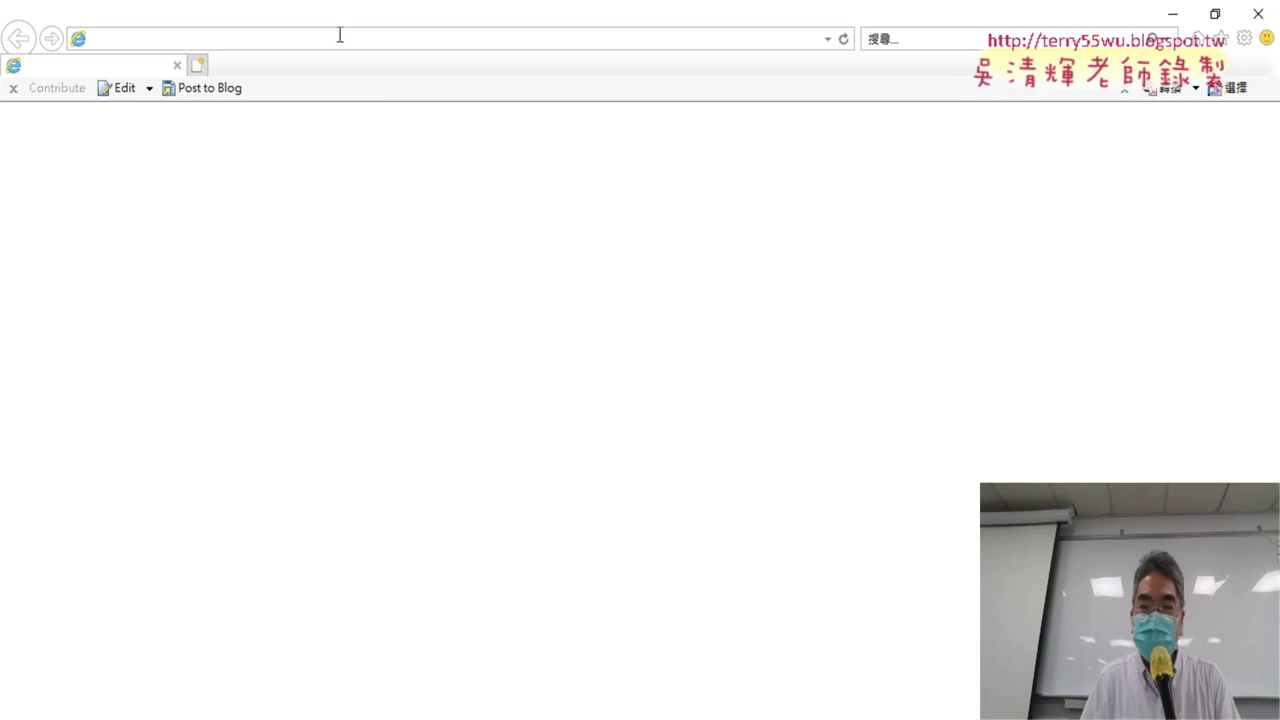
# Review the Security zone settings in Internet Options, then restore the browser to a small window
pyautogui.click(1245, 40)
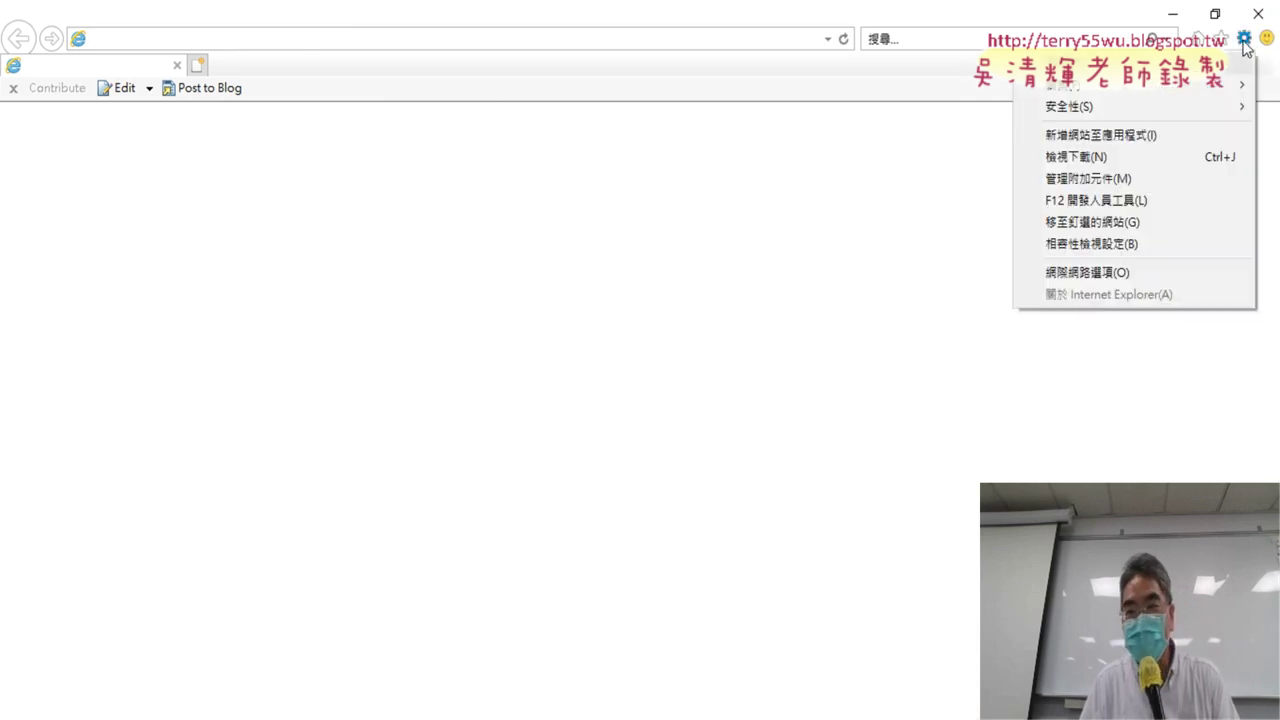
pyautogui.click(1124, 279)
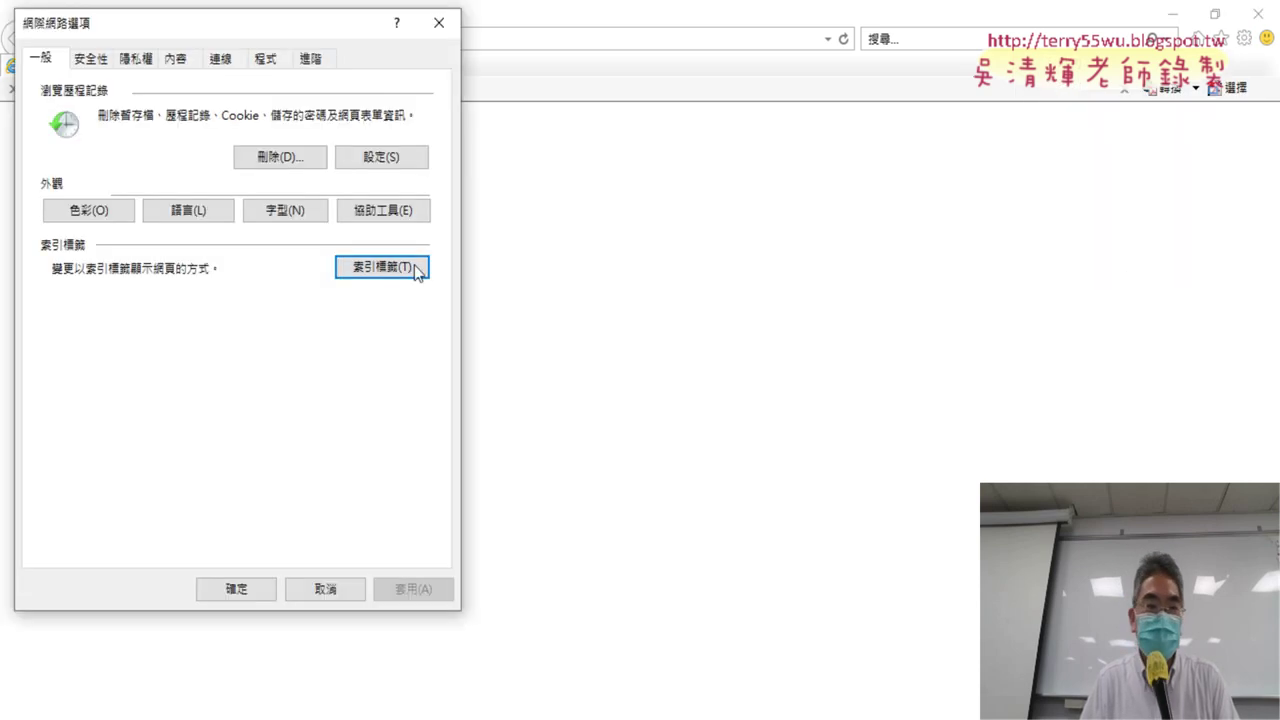
pyautogui.click(90, 60)
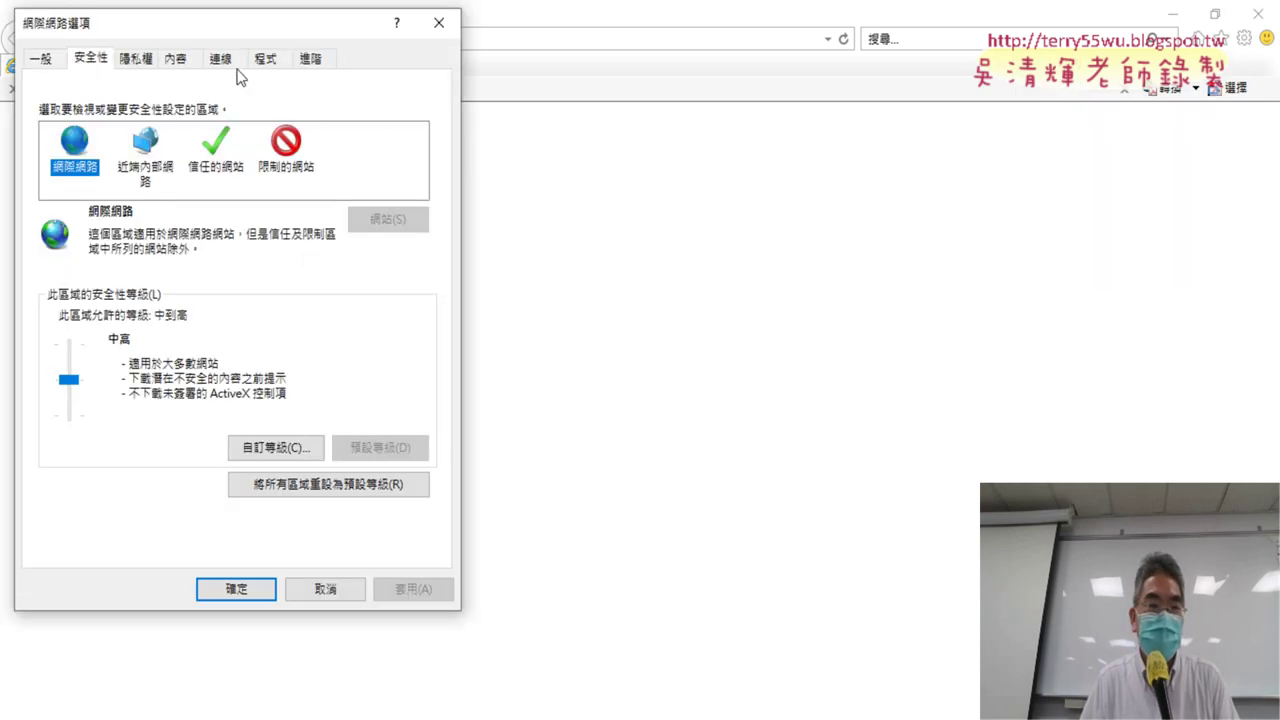
pyautogui.click(444, 30)
pyautogui.click(1216, 15)
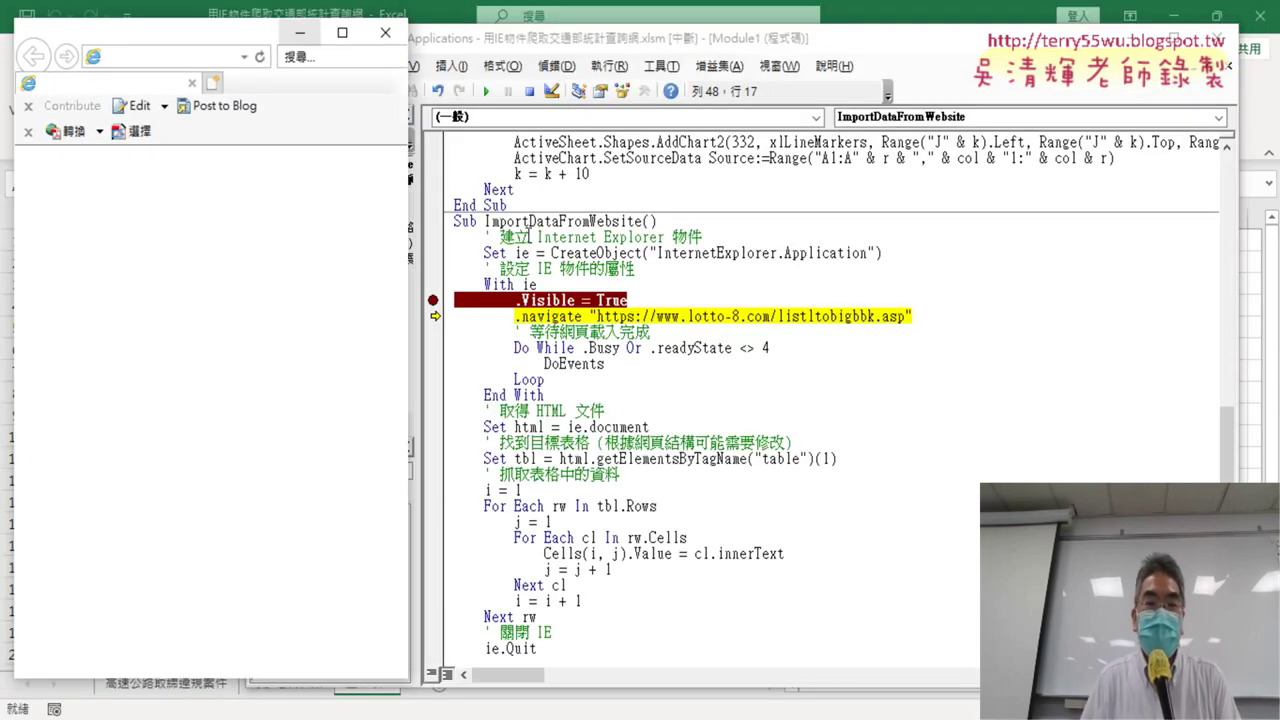
# Step past .navigate and the wait loop until the lotto page loads, stopping at Set tbl
pyautogui.click(733, 326)
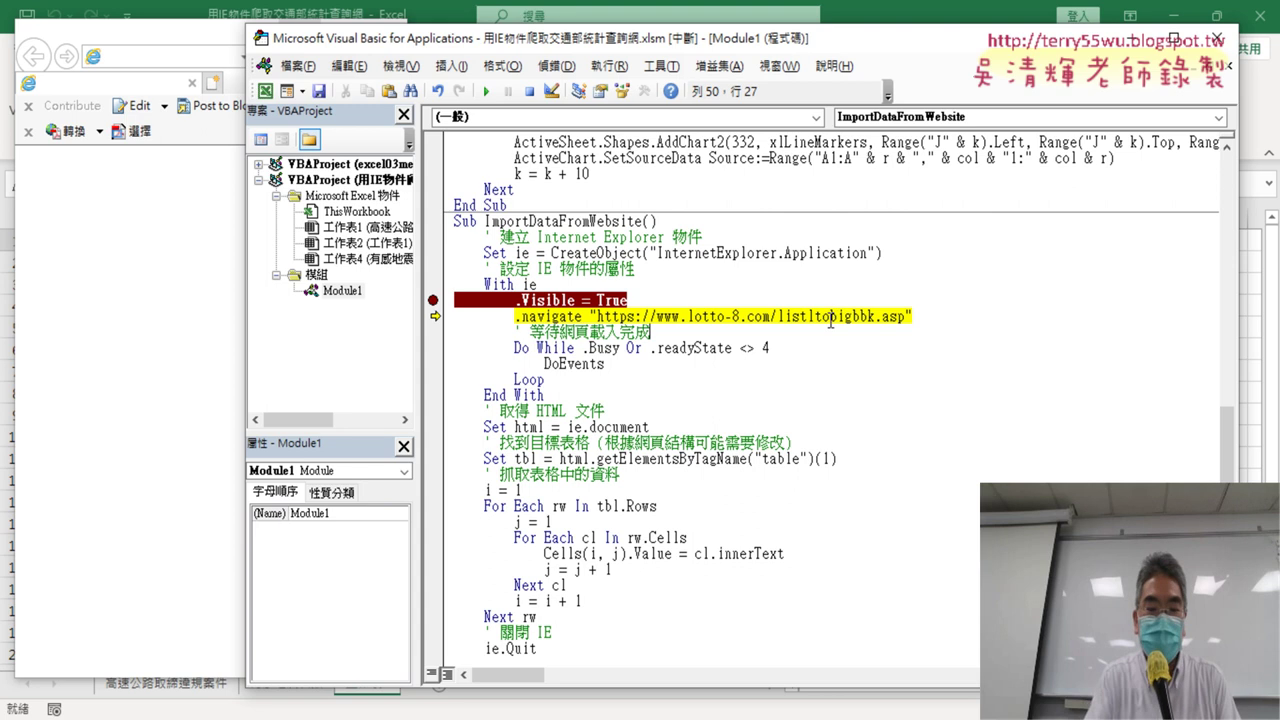
pyautogui.press('F8')
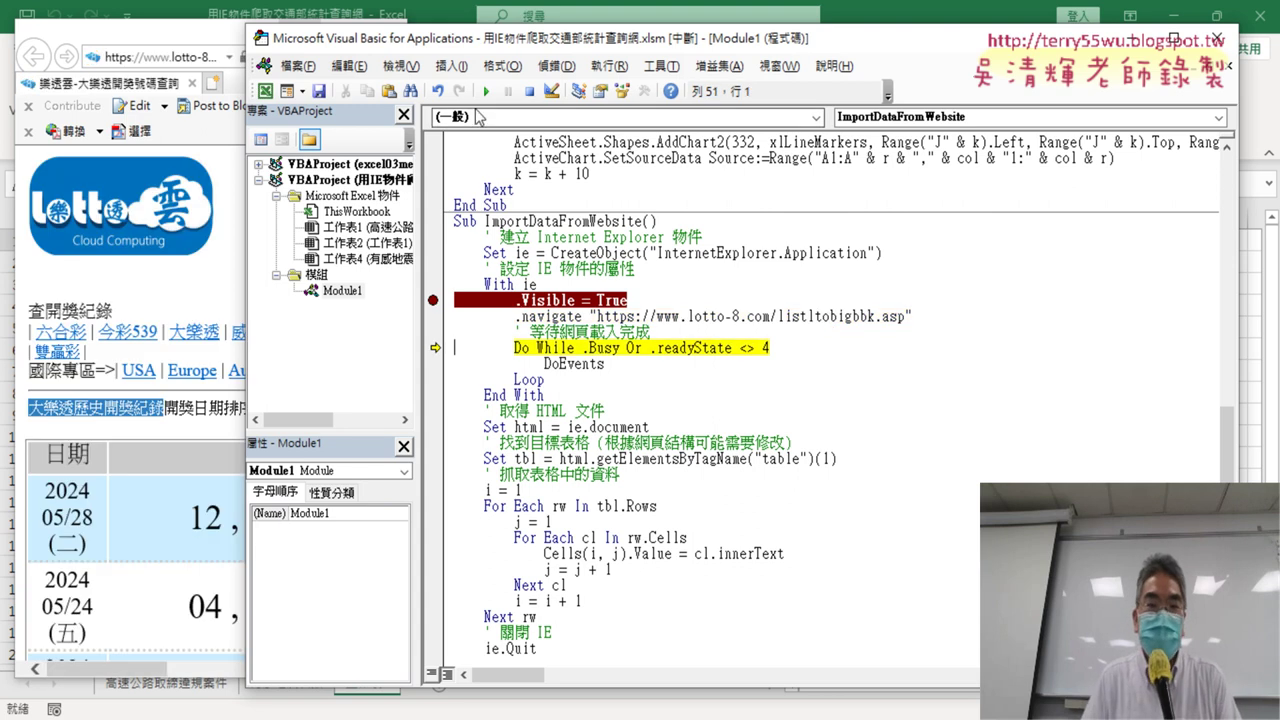
pyautogui.moveTo(568, 50); pyautogui.dragTo(758, 48)
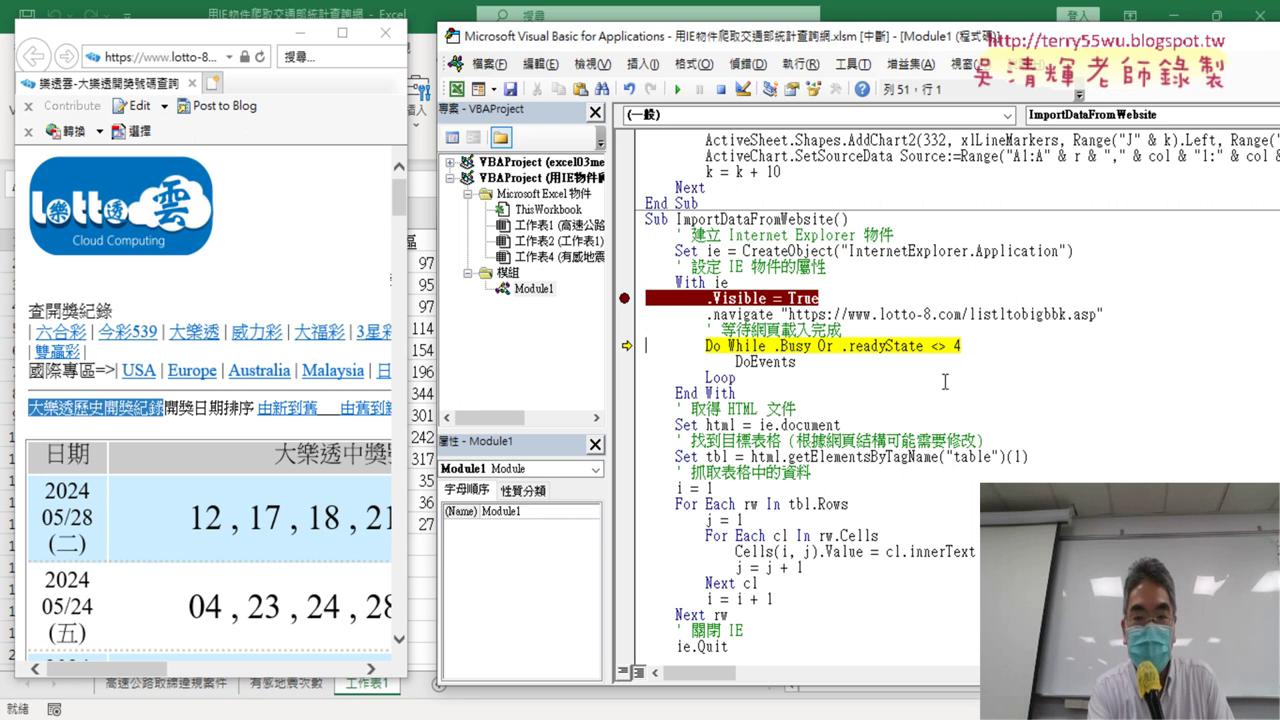
pyautogui.press('F8')
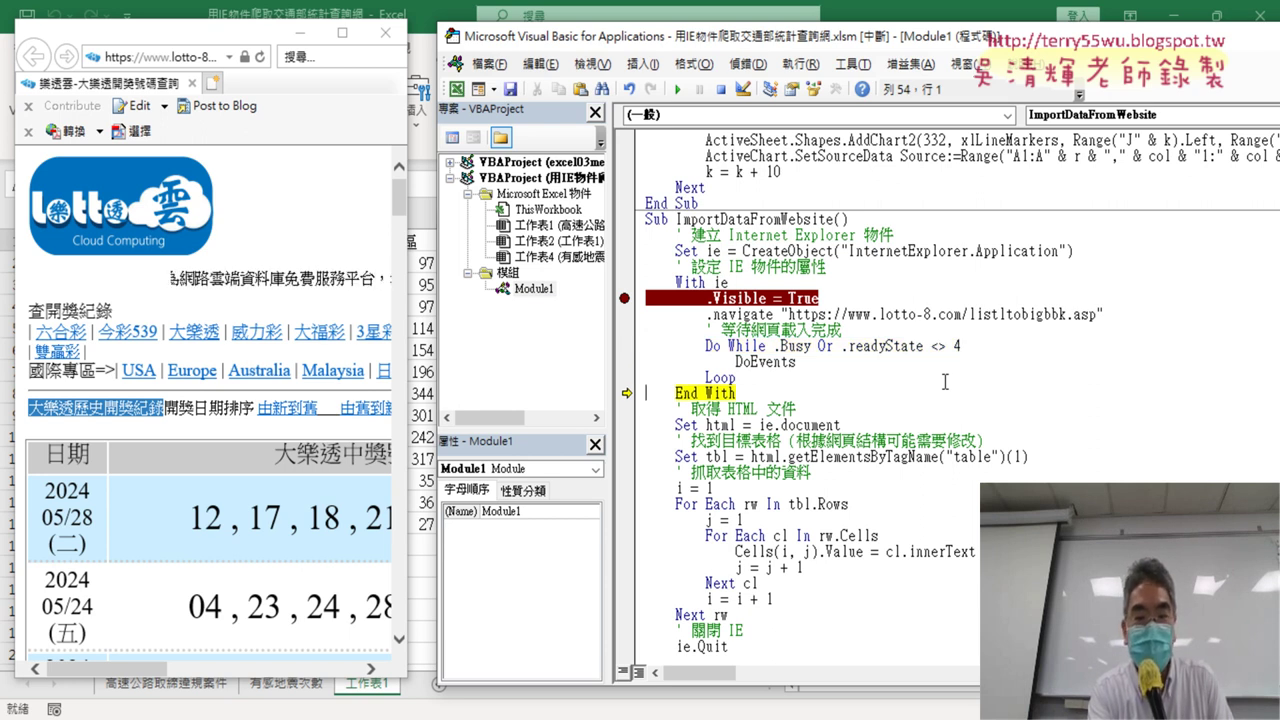
pyautogui.press('F8')
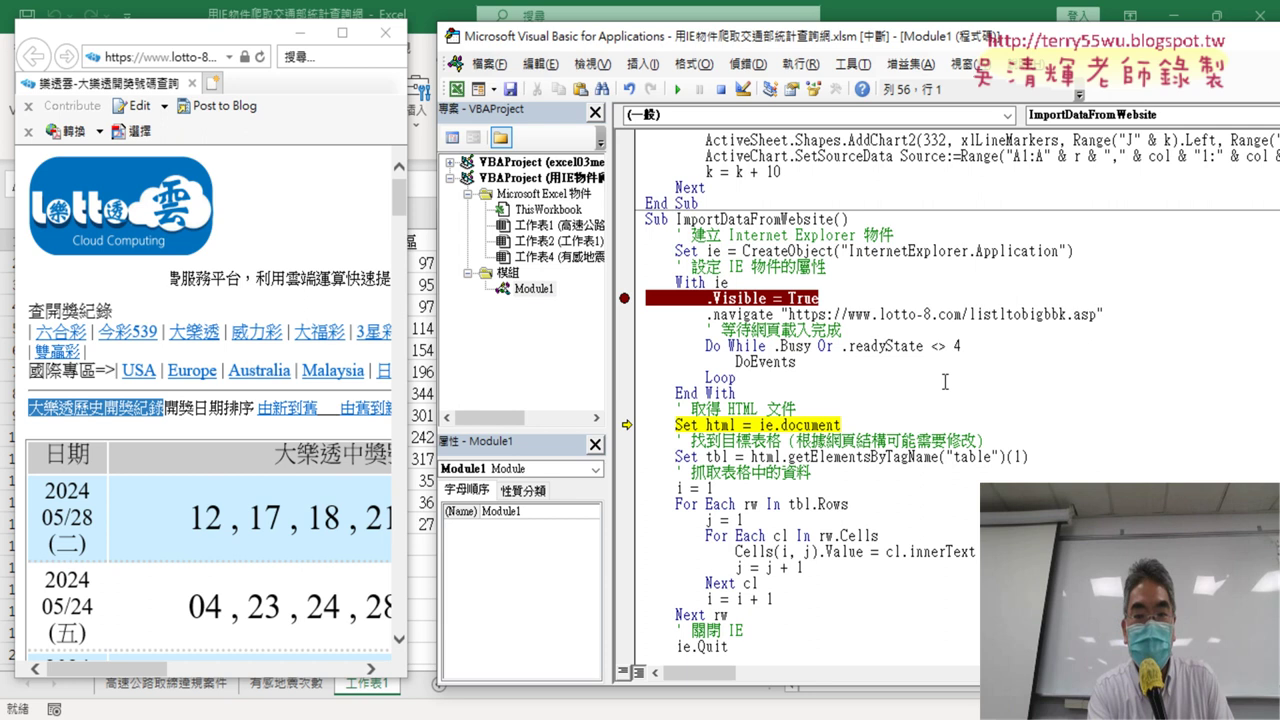
pyautogui.press('F8')
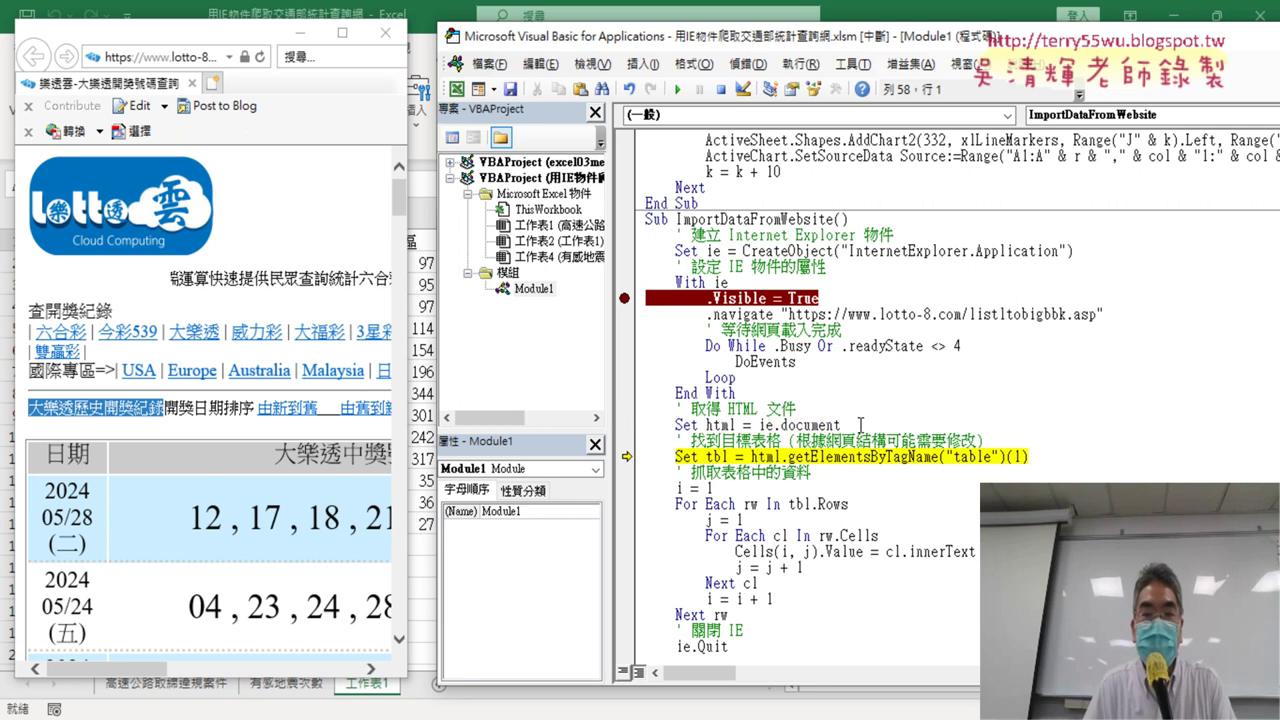
pyautogui.moveTo(841, 425); pyautogui.dragTo(758, 426)
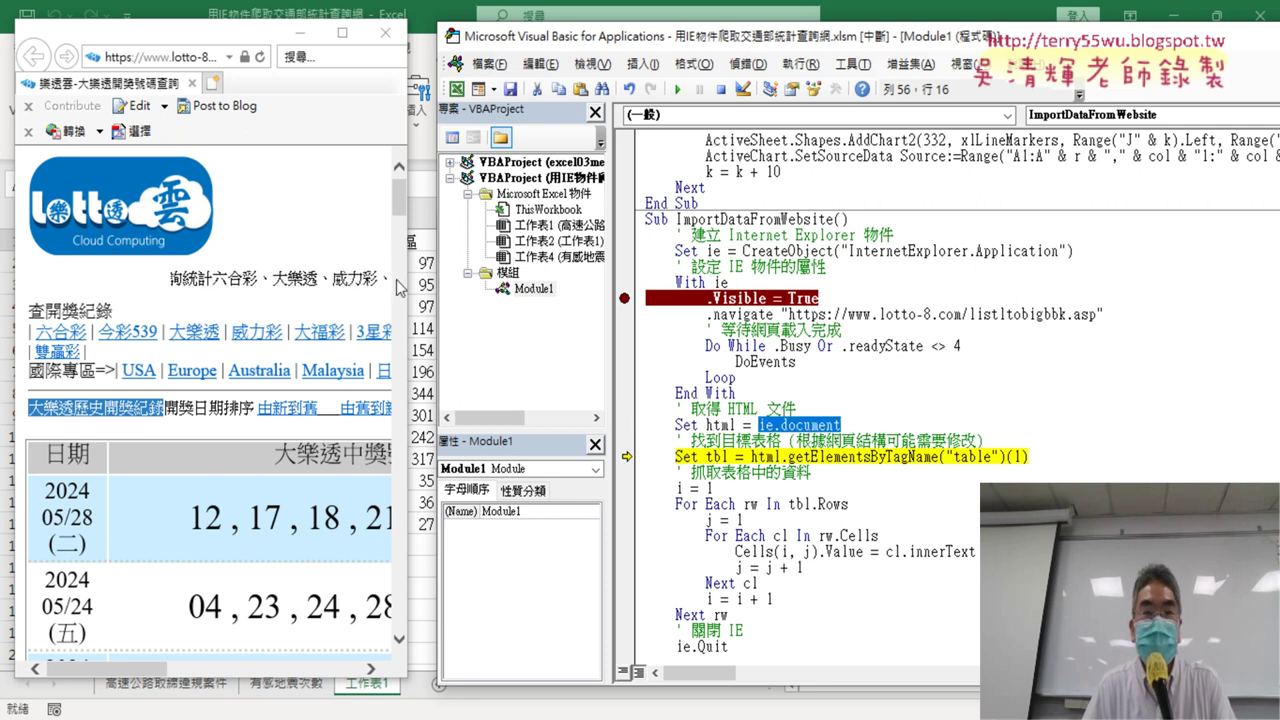
pyautogui.click(342, 32)
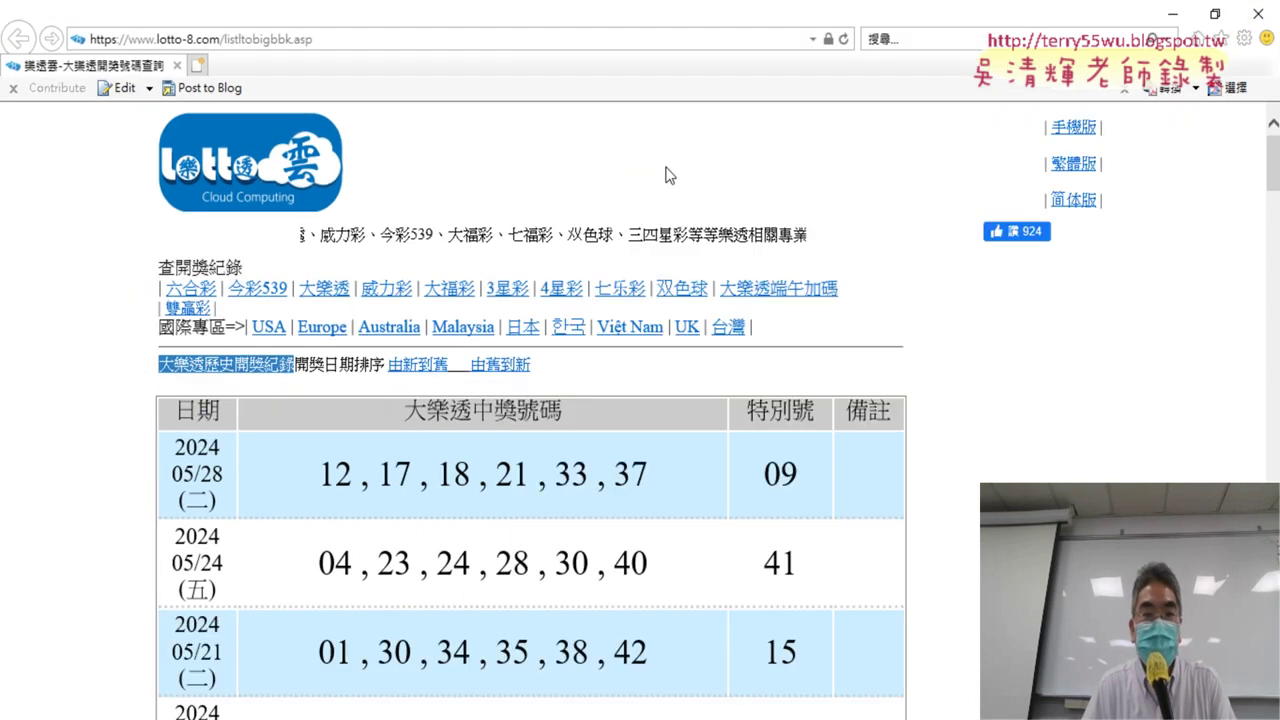
pyautogui.rightClick(640, 158)
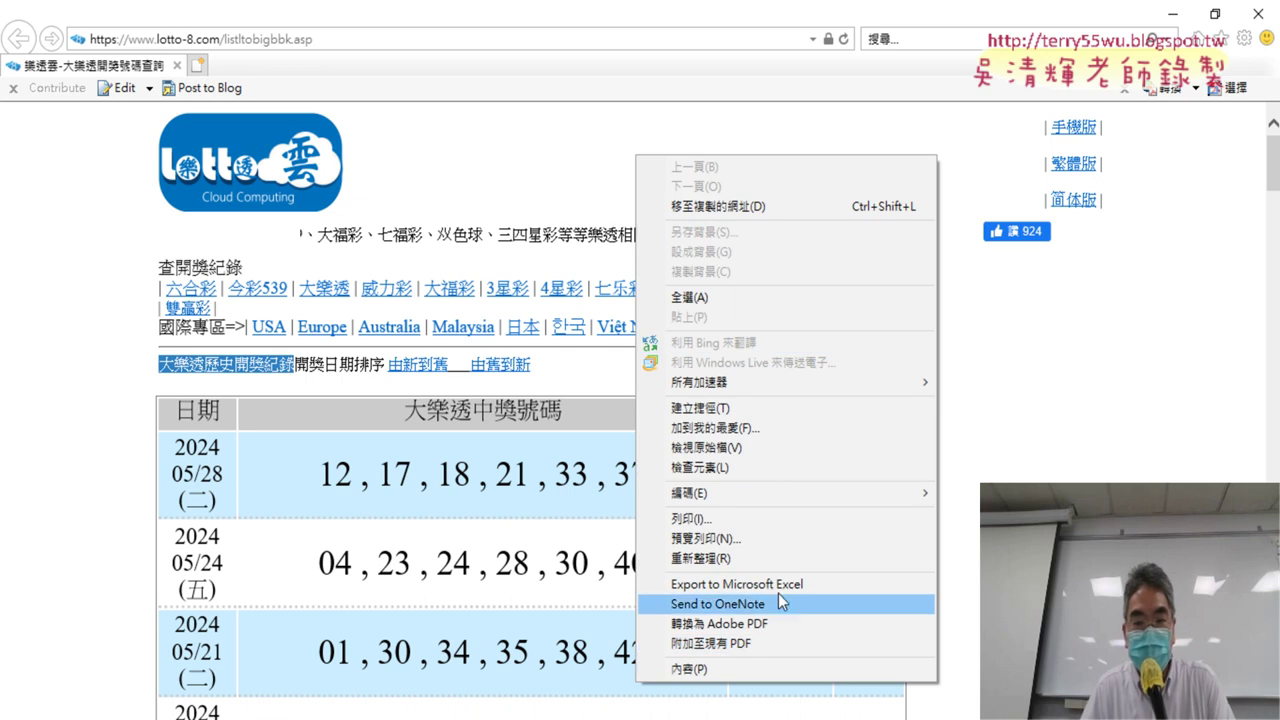
pyautogui.click(772, 449)
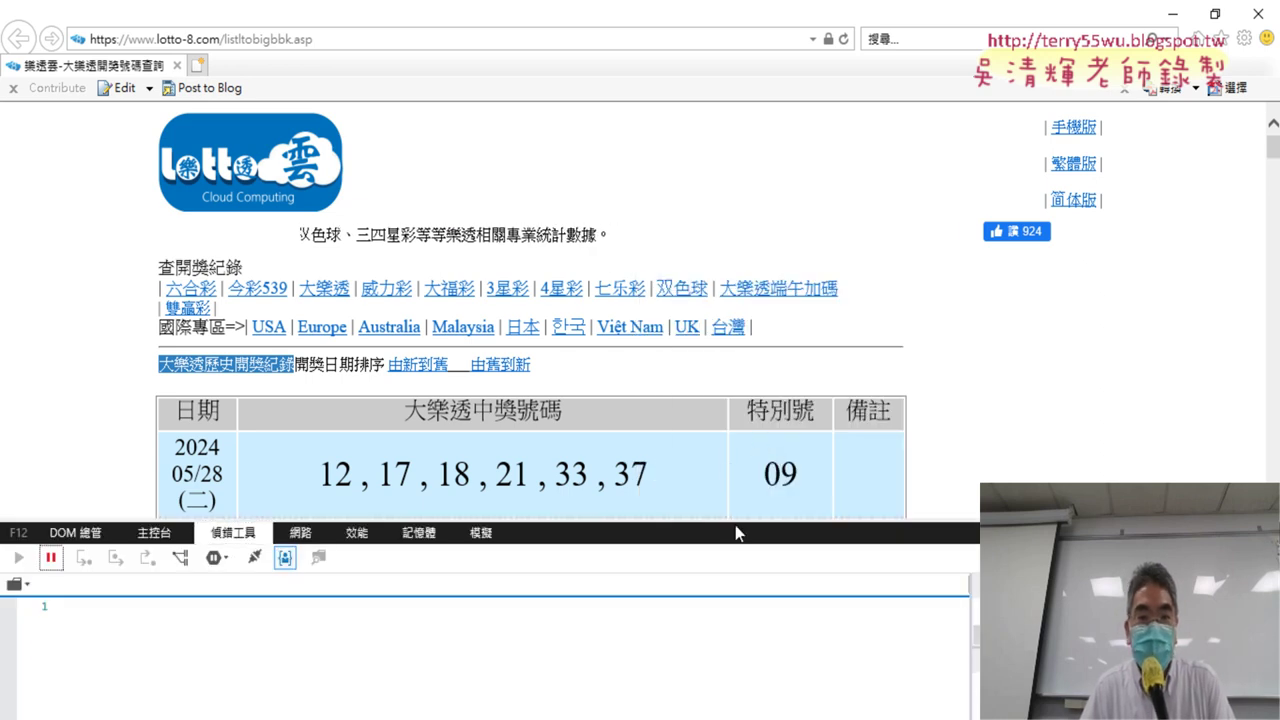
pyautogui.moveTo(741, 516); pyautogui.dragTo(748, 345)
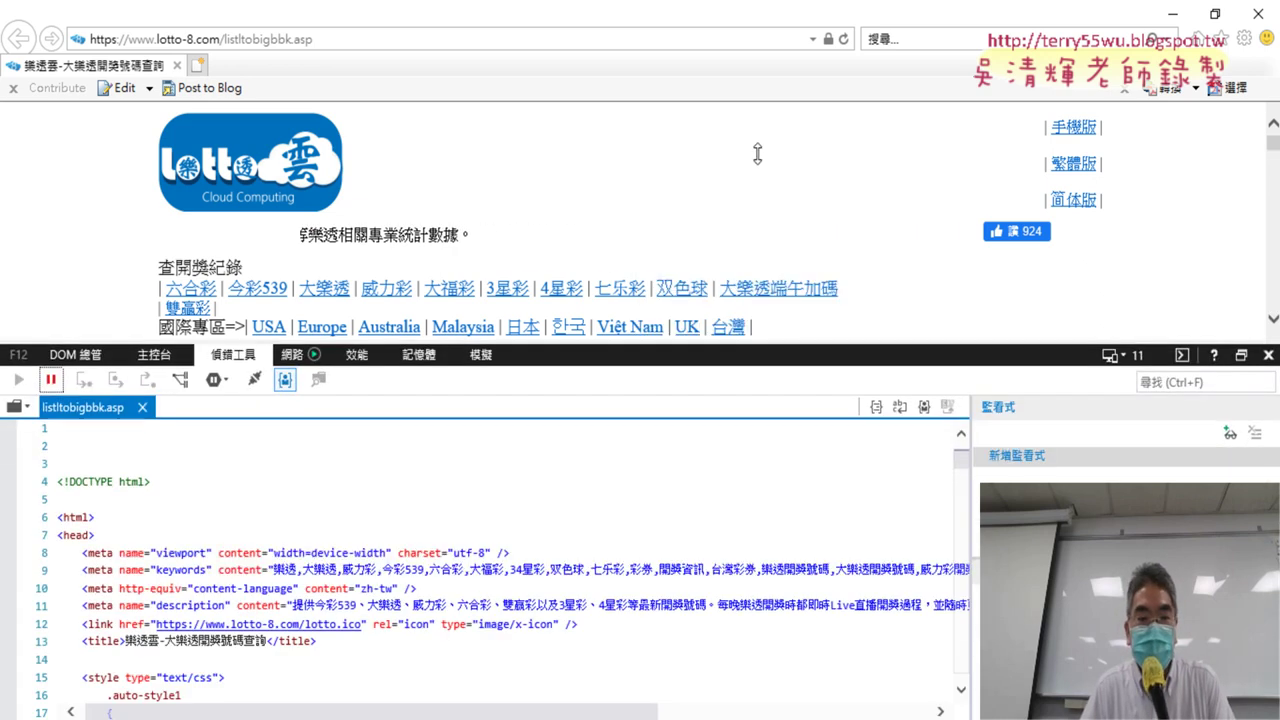
pyautogui.click(1268, 355)
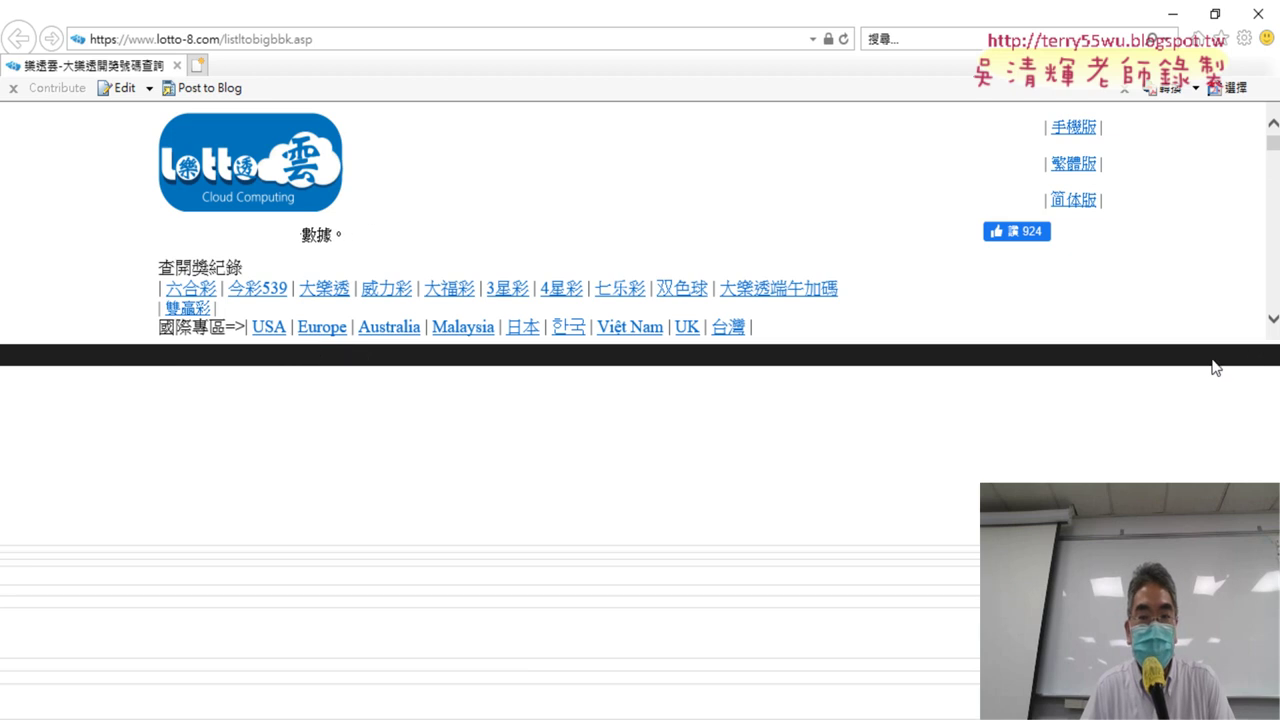
pyautogui.click(1215, 14)
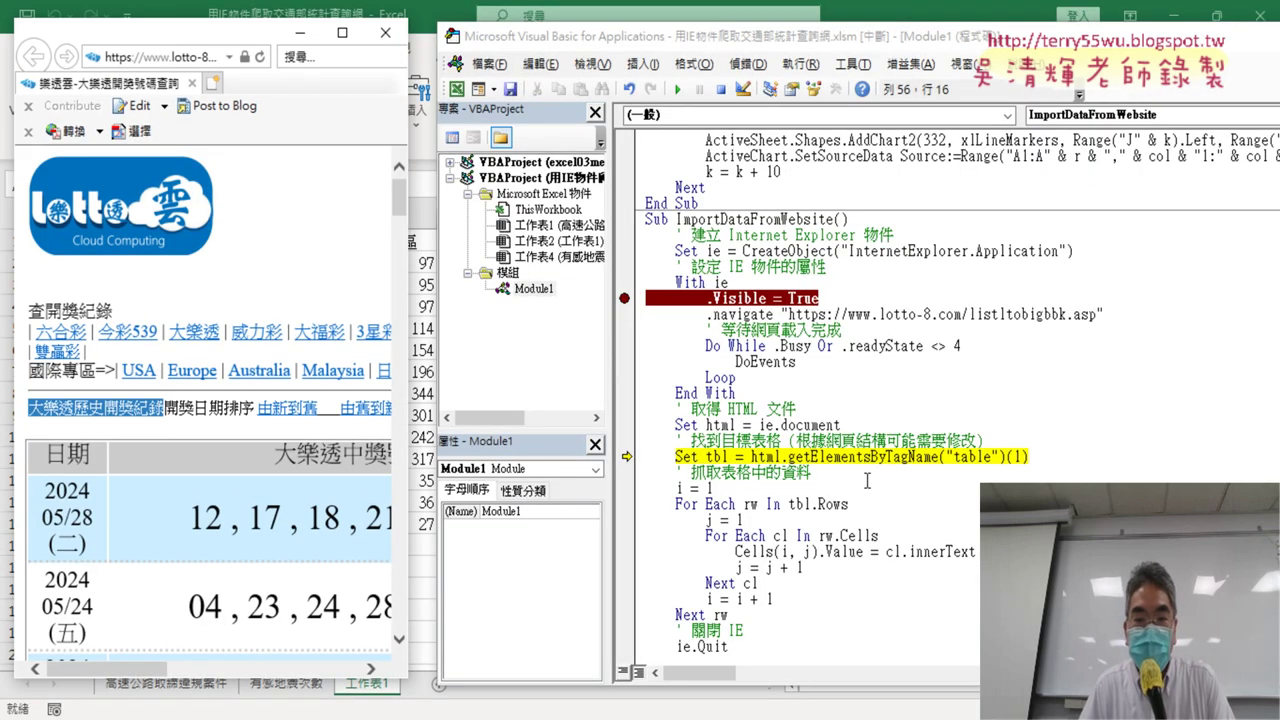
# Return focus to the code, then maximise the Internet Explorer lotto results page
pyautogui.click(867, 481)
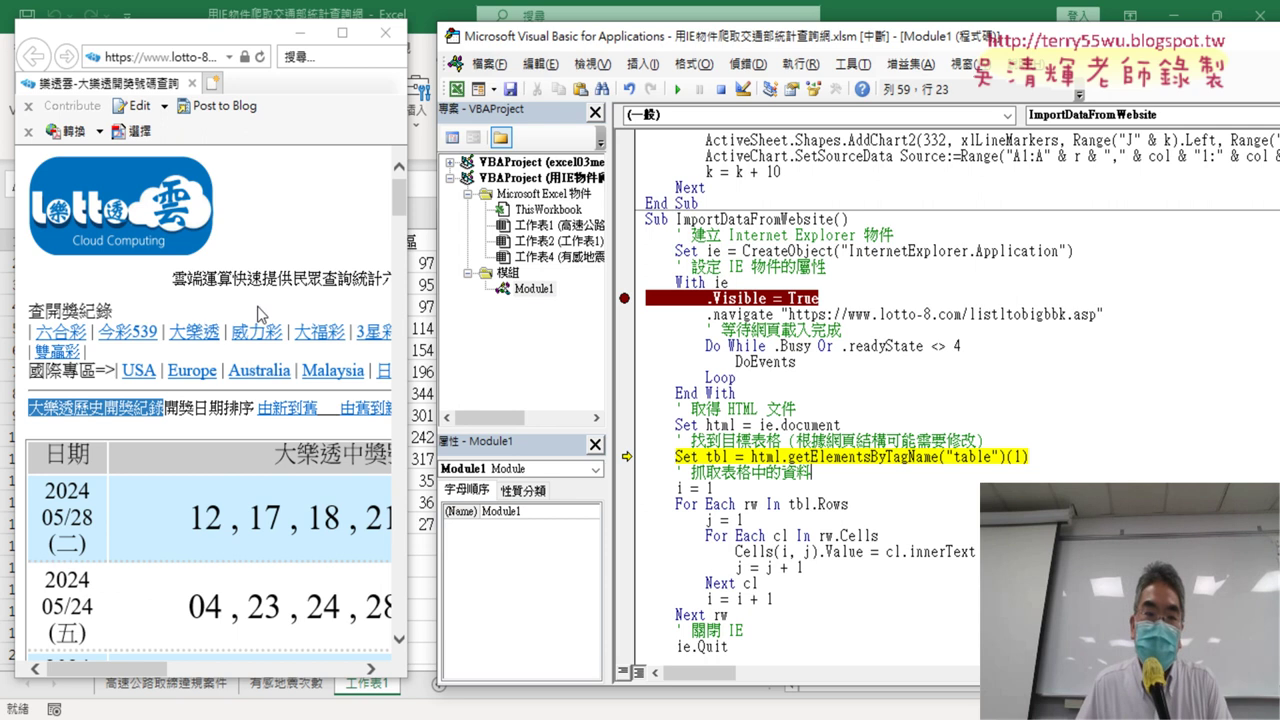
pyautogui.click(342, 32)
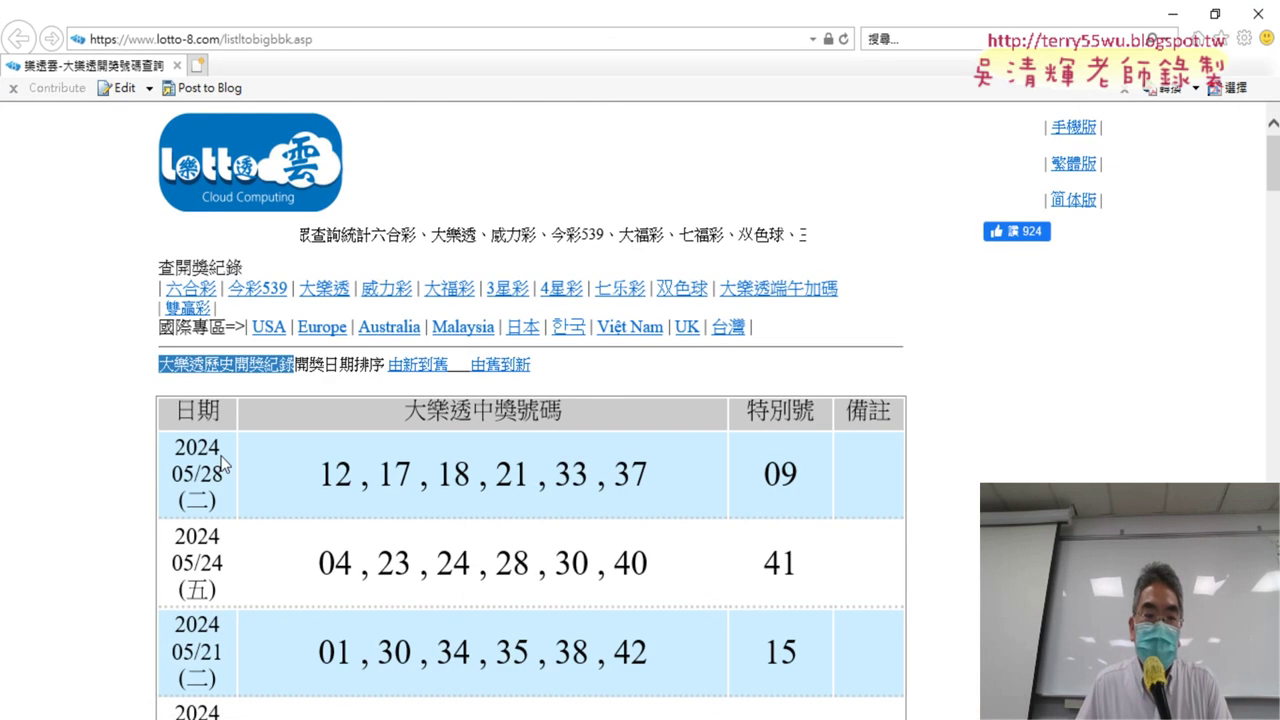
# Inspect the HTML element of the draw table's 日期 header cell
pyautogui.moveTo(212, 412); pyautogui.dragTo(597, 428)
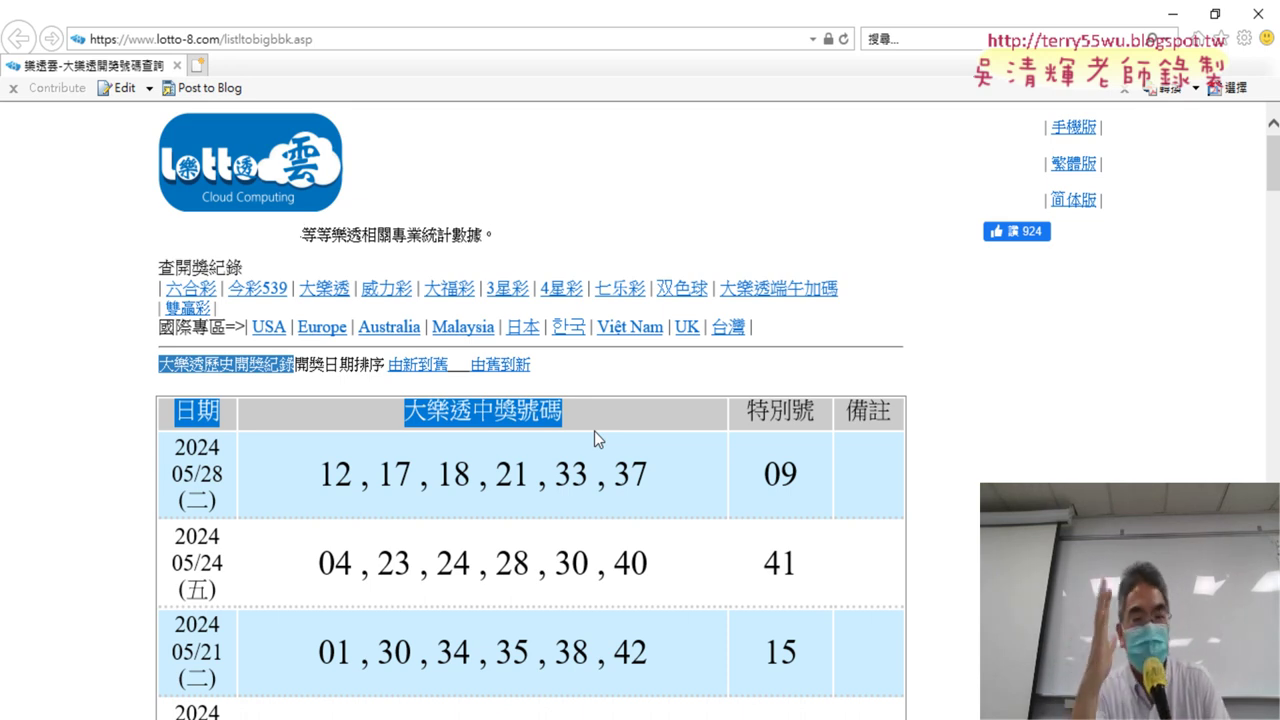
pyautogui.moveTo(594, 431); pyautogui.dragTo(185, 413)
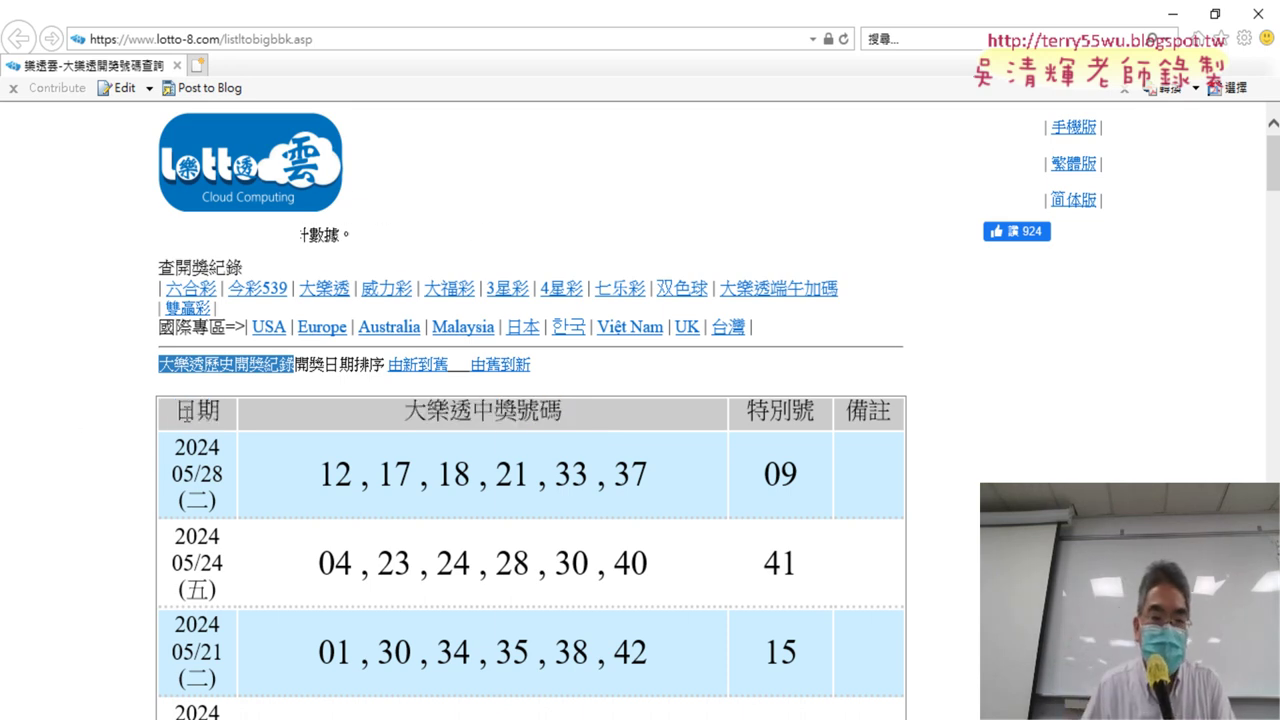
pyautogui.rightClick(187, 417)
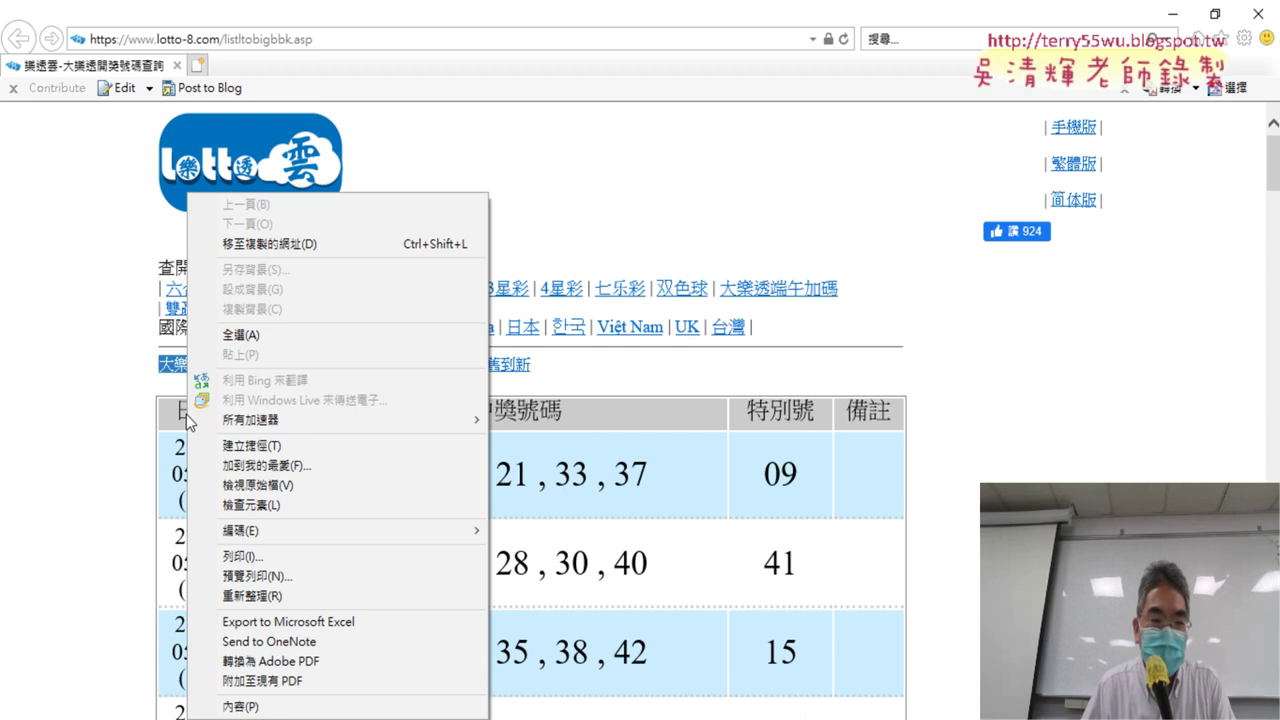
pyautogui.click(275, 505)
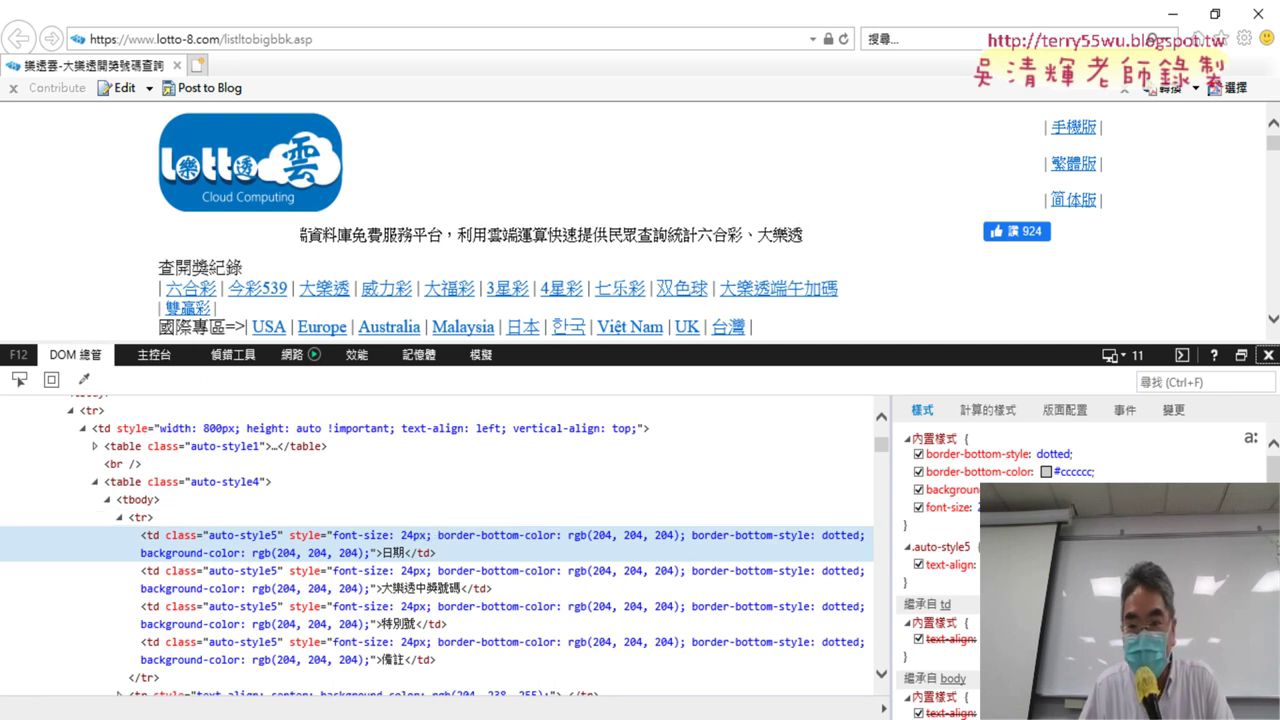
# Select the enclosing auto-style4 table node, close developer tools, and select the page address
pyautogui.click(1187, 358)
pyautogui.click(1187, 358)
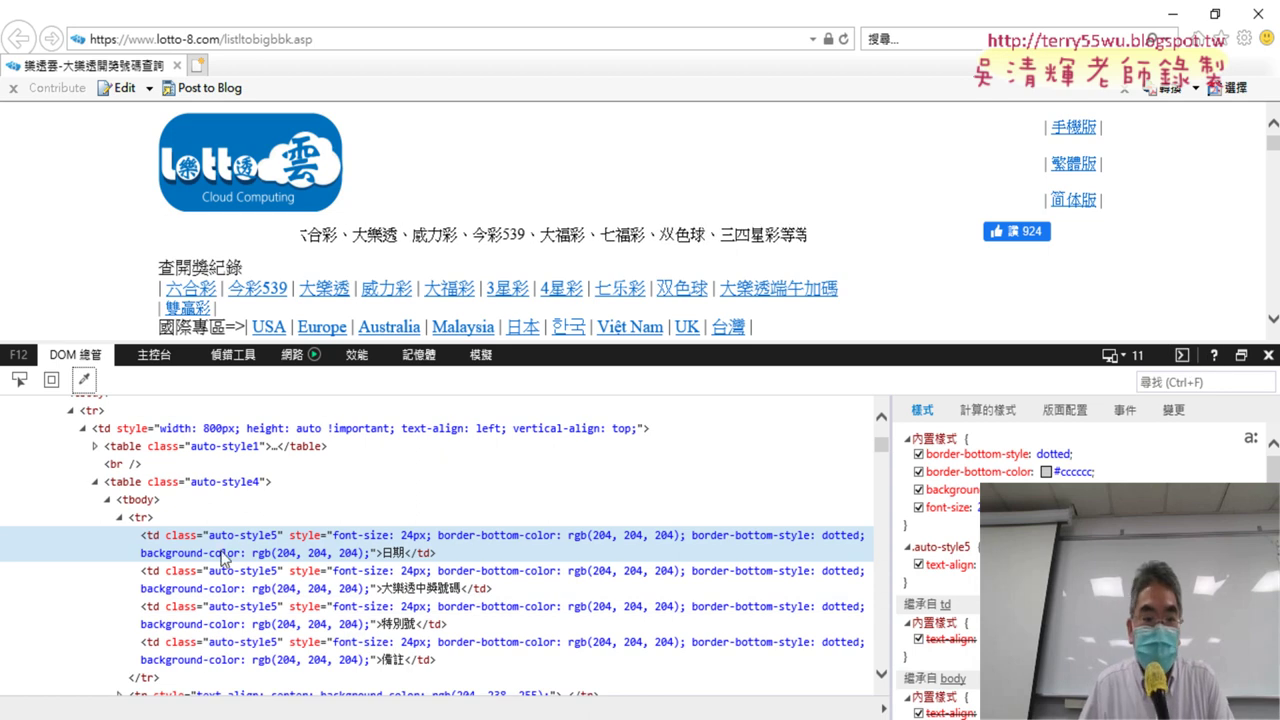
pyautogui.click(133, 490)
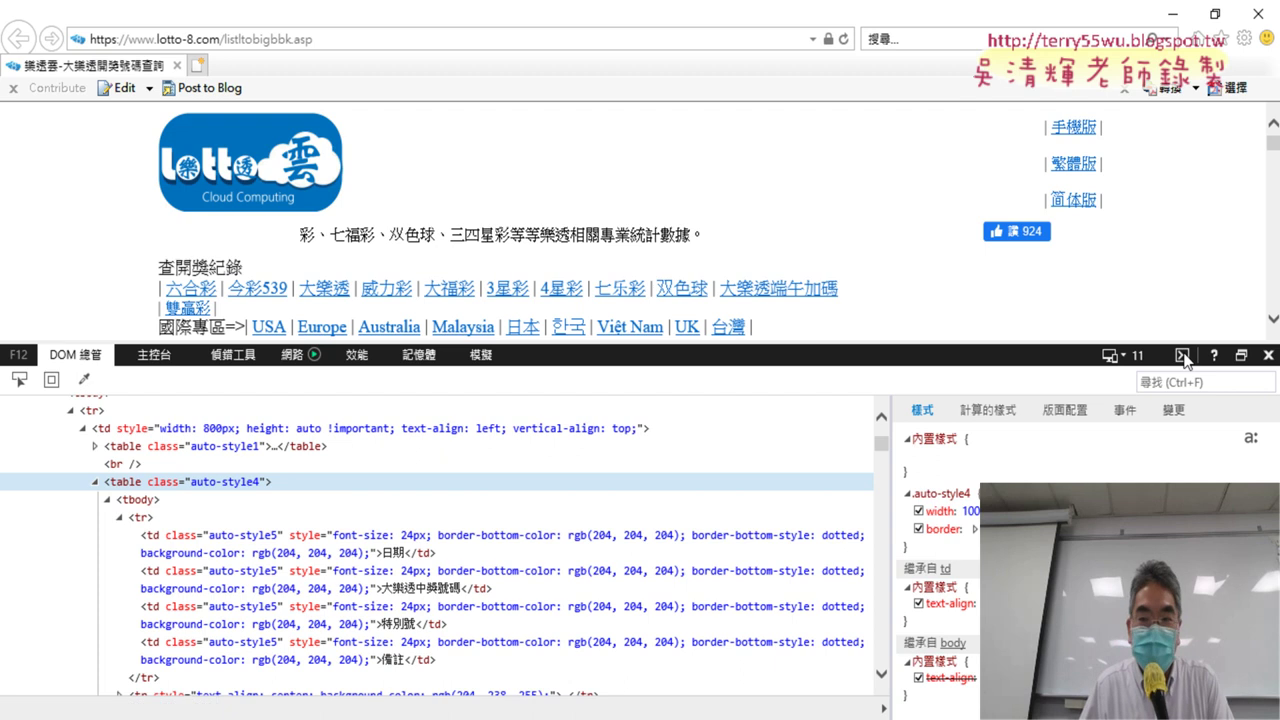
pyautogui.click(1268, 356)
pyautogui.click(410, 46)
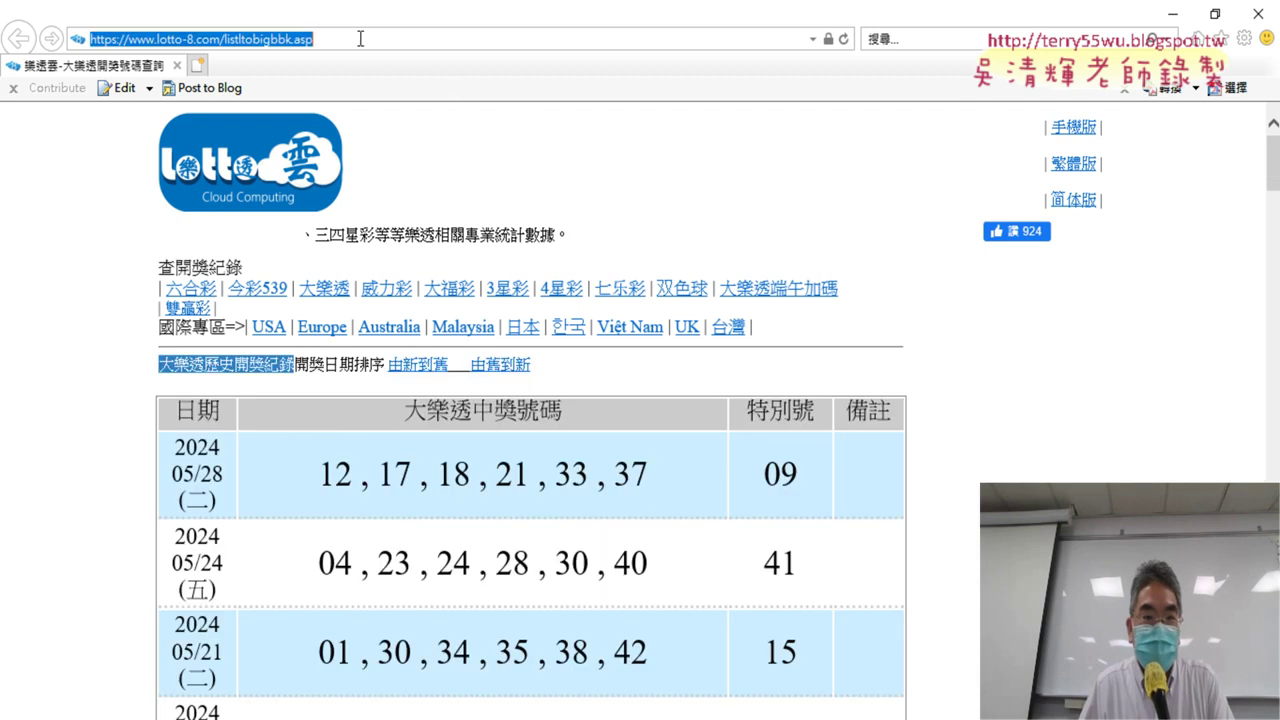
# Copy the lotto page address from Internet Explorer and show Chrome's lotto results tab
pyautogui.rightClick(360, 38)
pyautogui.click(400, 100)
pyautogui.hotkey('alt', 'Tab')
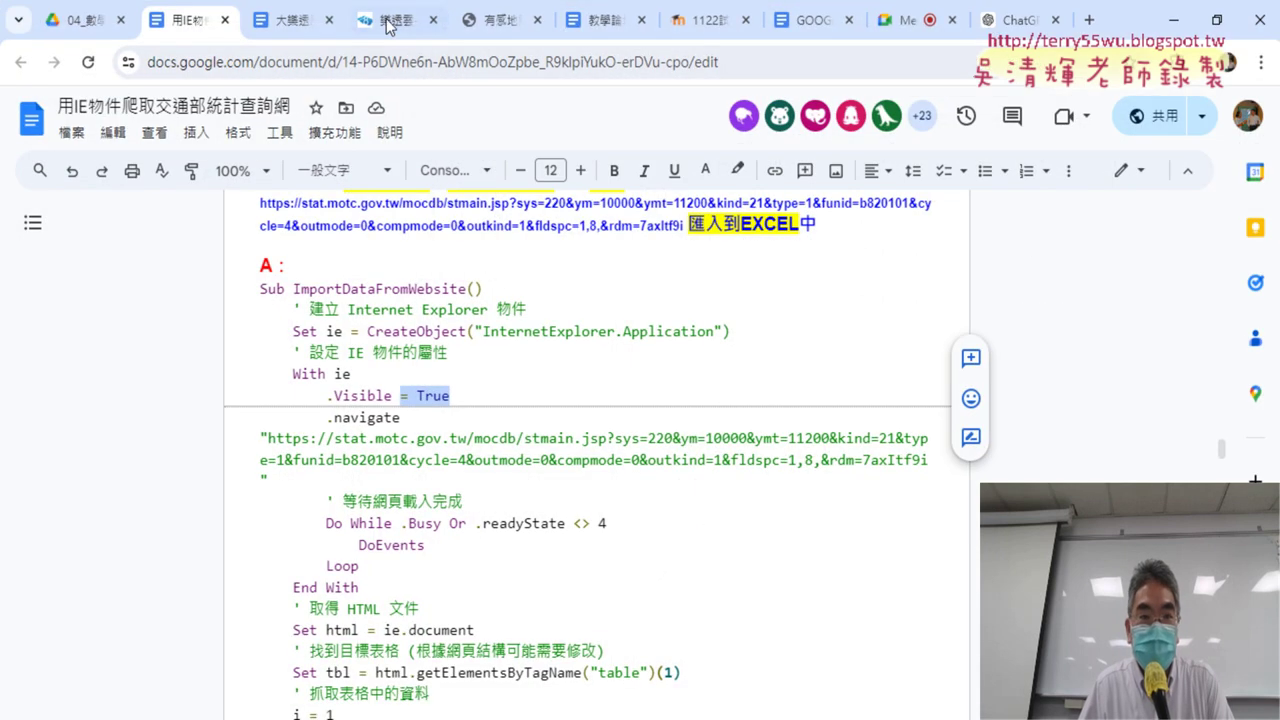
pyautogui.click(396, 24)
# Inspect the 日期 header in Chrome and select its parent auto-style4 table node
pyautogui.rightClick(200, 210)
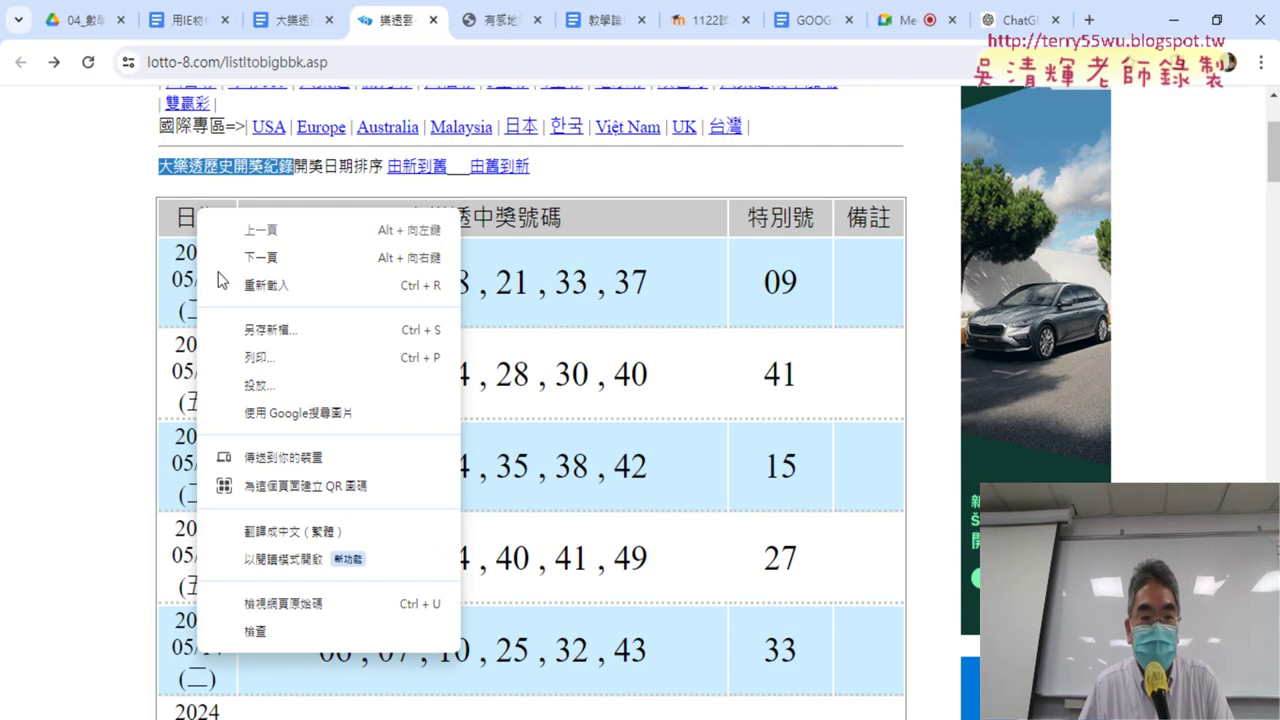
pyautogui.click(280, 634)
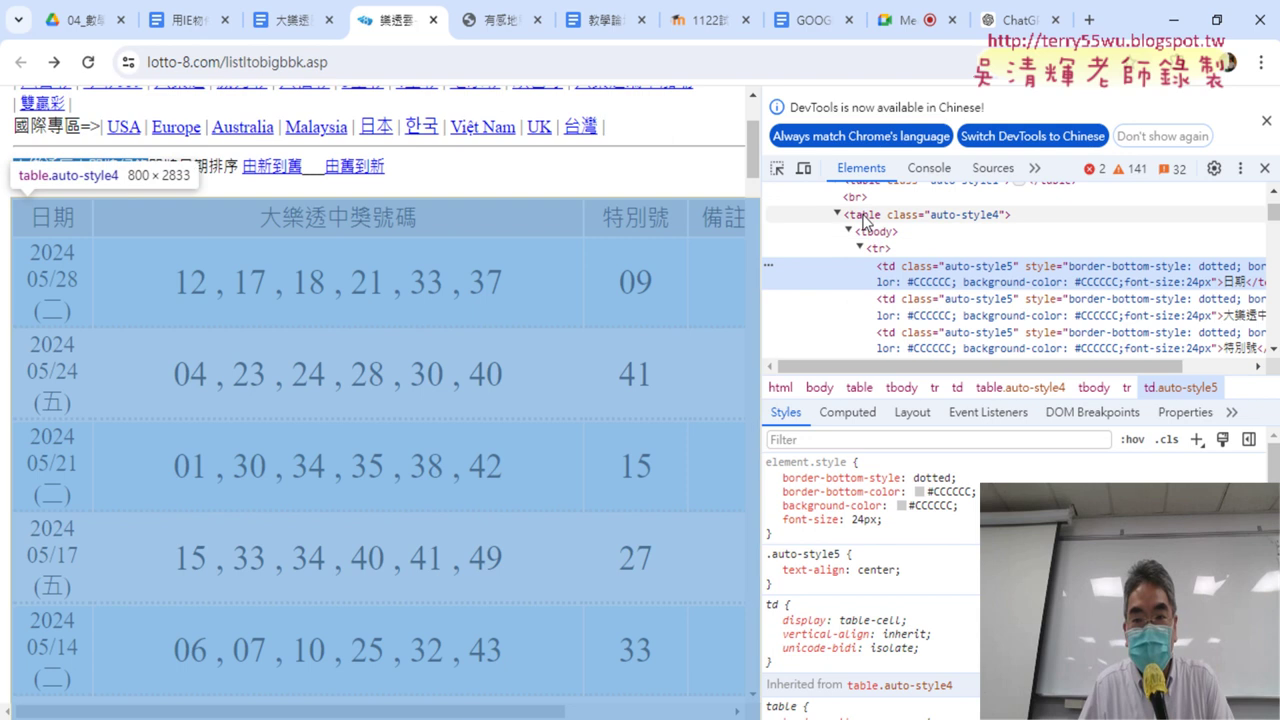
pyautogui.click(865, 218)
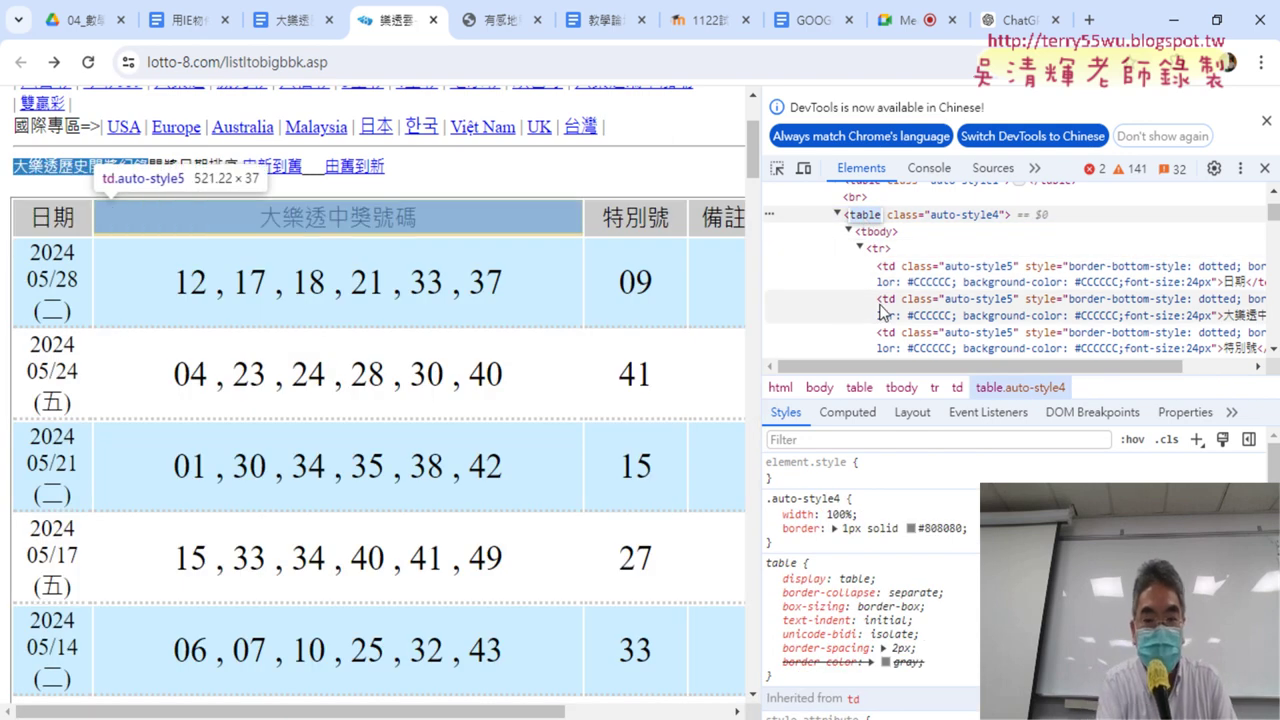
# Search Elements for '<table', stepping to the fifth of seven matches, then minimise Chrome
pyautogui.hotkey('ctrl', 'f')
pyautogui.press('Home')
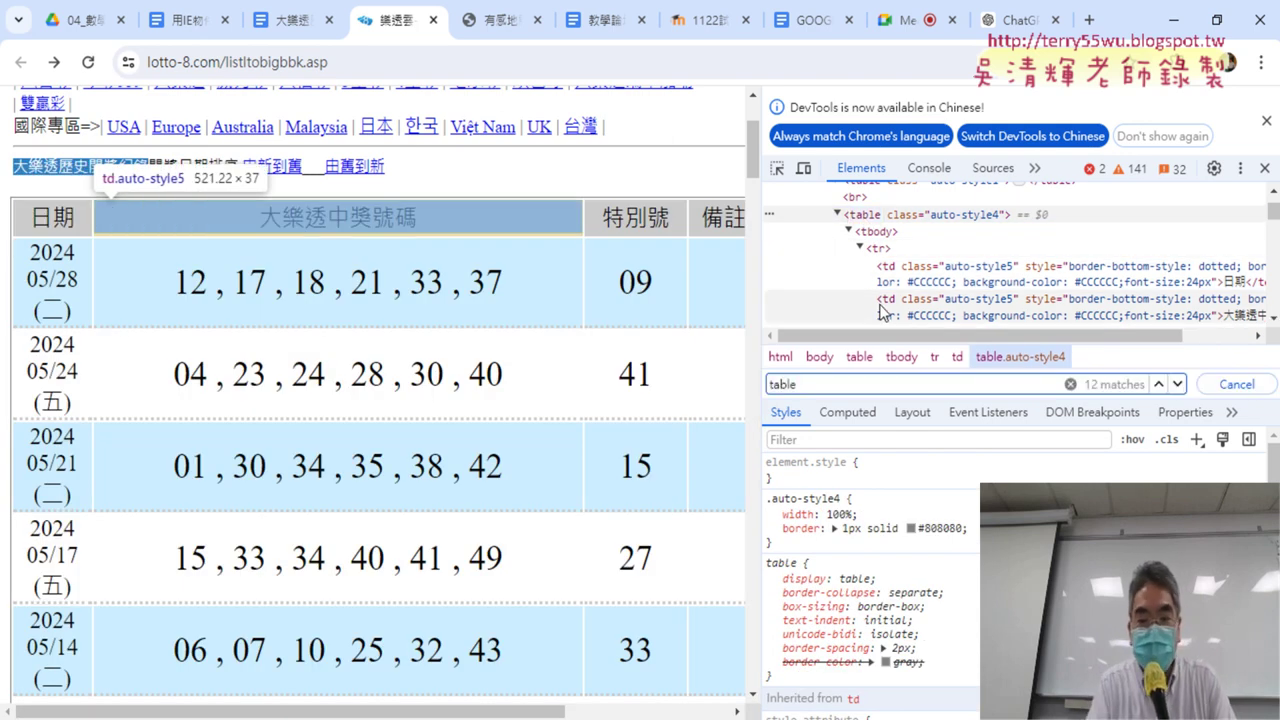
pyautogui.write('<')
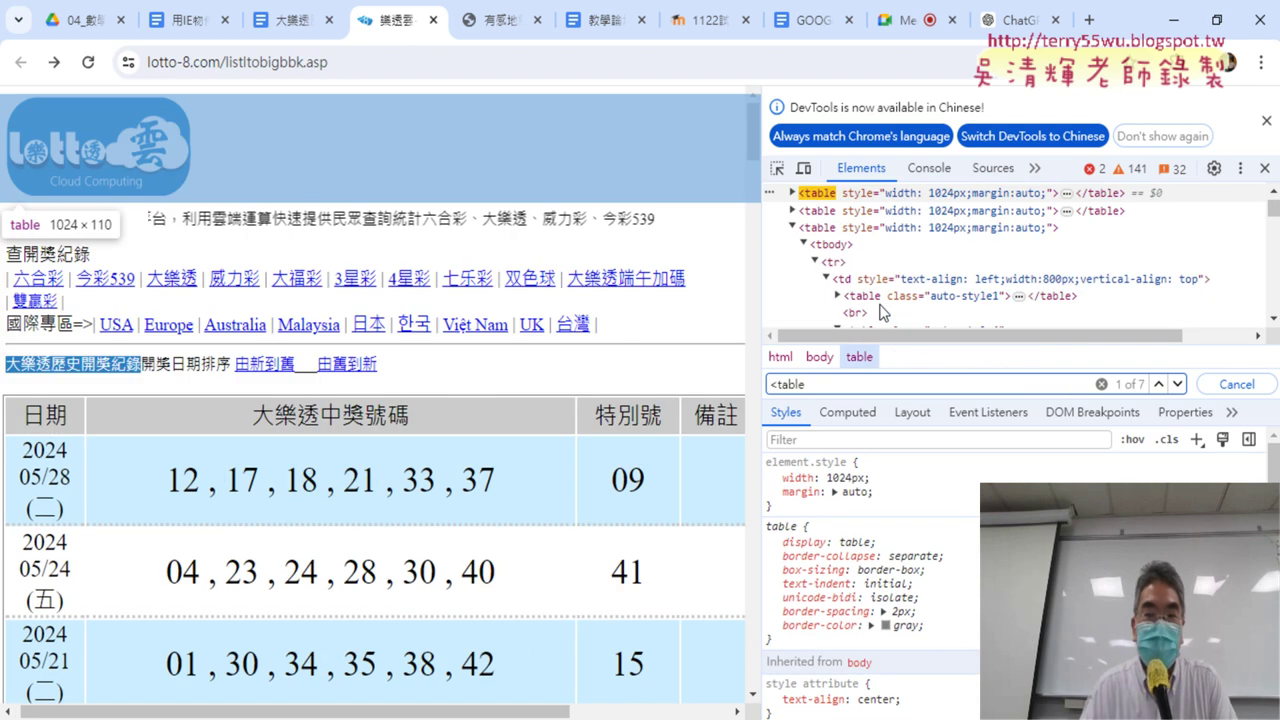
pyautogui.click(1178, 384)
pyautogui.click(1178, 384)
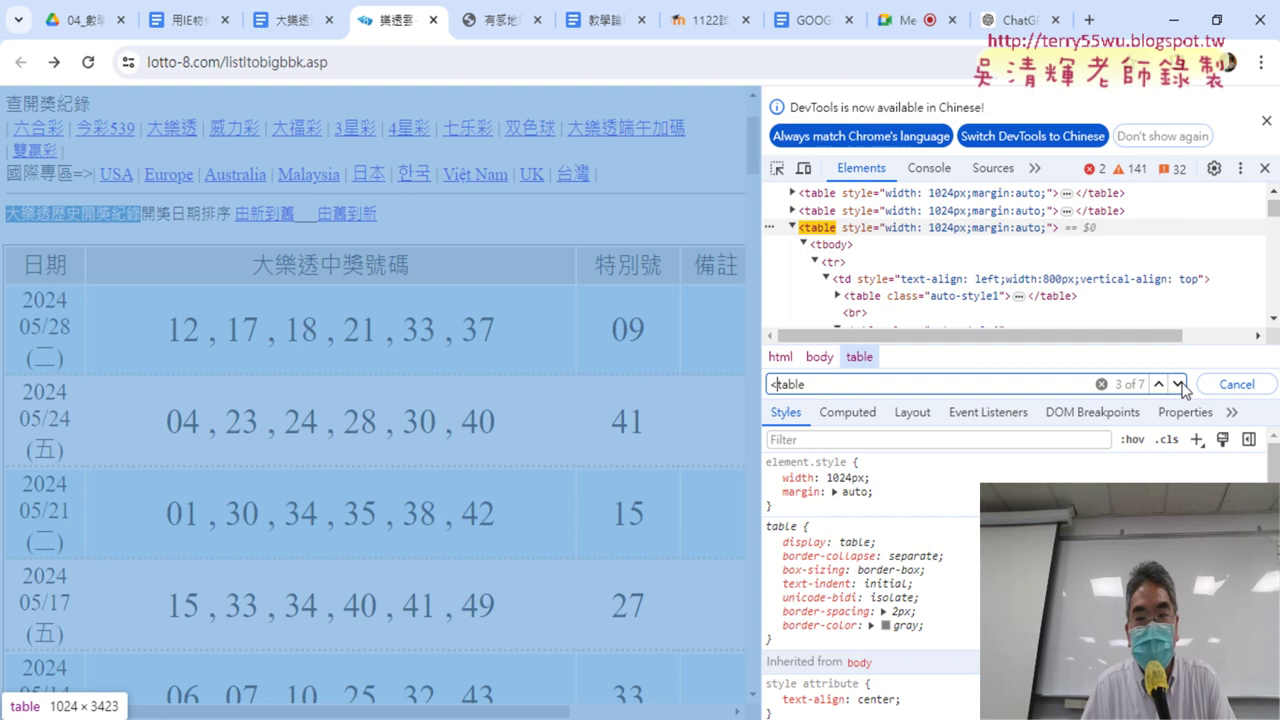
pyautogui.click(1178, 384)
pyautogui.click(1178, 384)
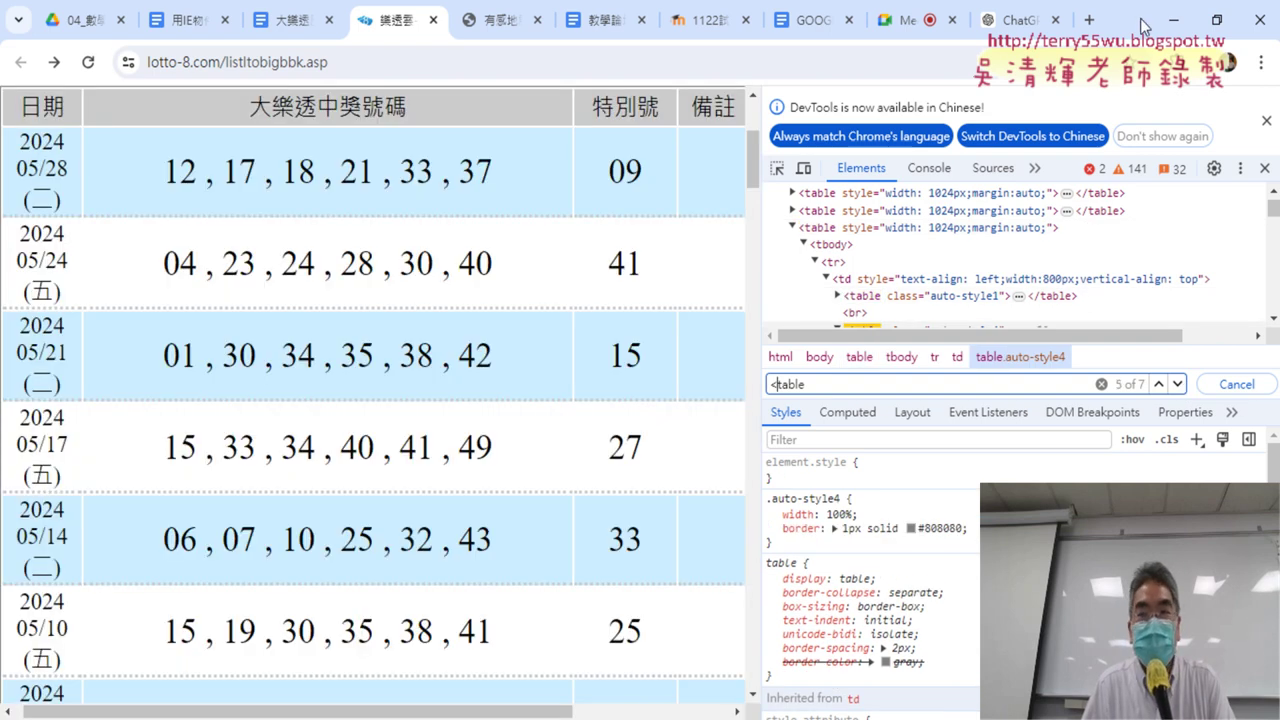
pyautogui.click(1162, 20)
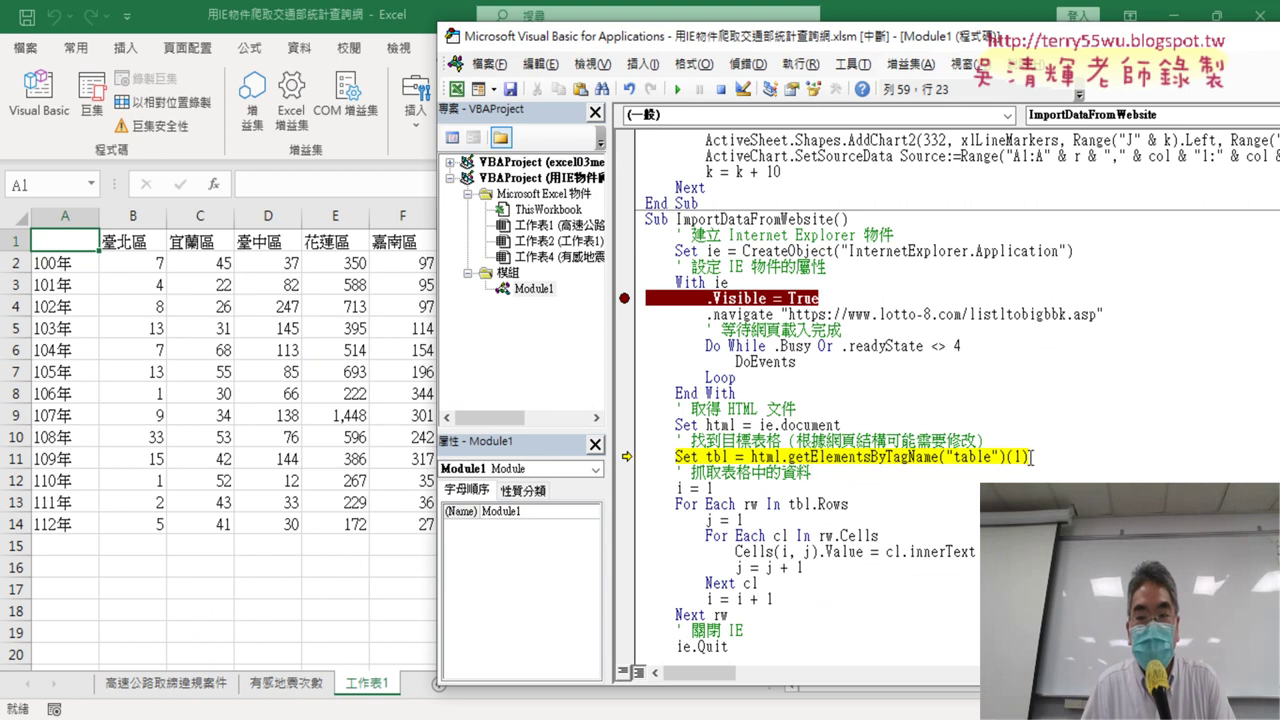